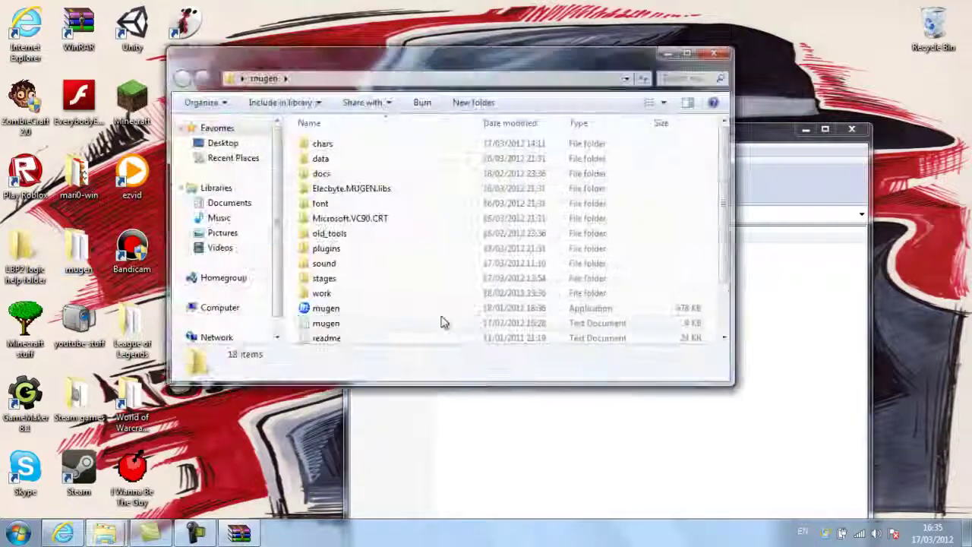
# Step: Arrange the mugen folder and the archive manager side by side, and open the extracted GreenArrow2 folder
pyautogui.moveTo(541, 66); pyautogui.dragTo(264, 61)
pyautogui.moveTo(668, 128); pyautogui.dragTo(674, 85)
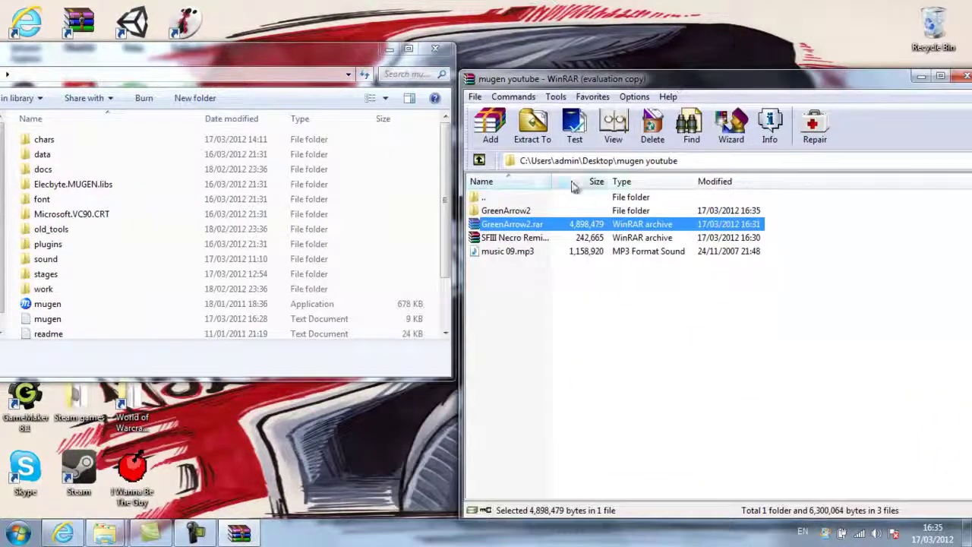
pyautogui.click(526, 212)
pyautogui.doubleClick(528, 214)
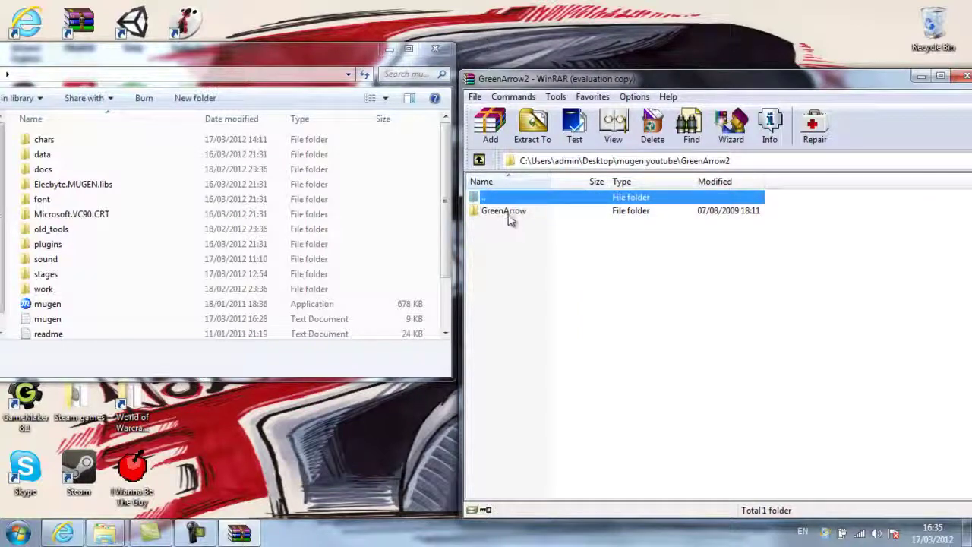
# Step: Copy the GreenArrow folder into mugen's chars folder, keeping both files for all conflicts, and close the archive manager
pyautogui.click(511, 214)
pyautogui.moveTo(513, 217); pyautogui.dragTo(76, 142)
pyautogui.moveTo(508, 222); pyautogui.dragTo(67, 141)
pyautogui.click(543, 408)
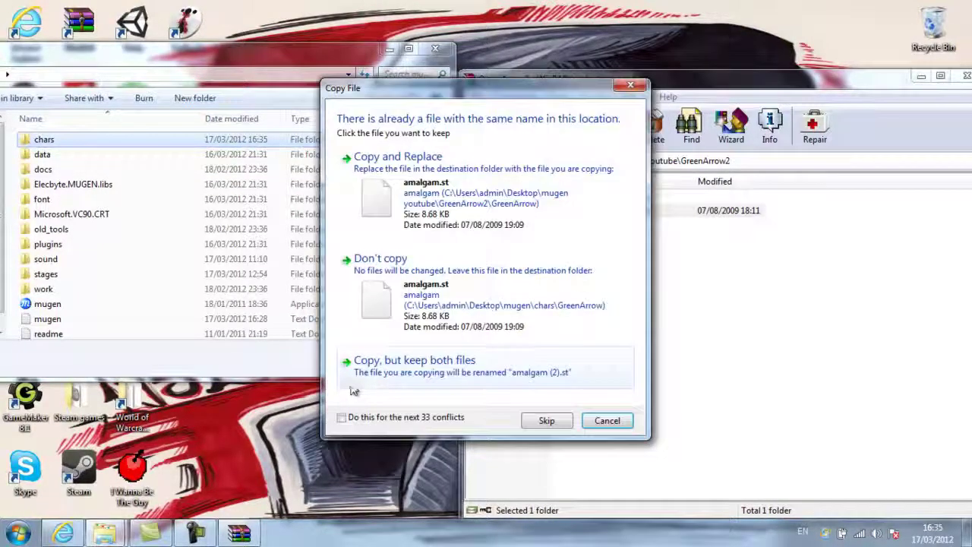
pyautogui.click(357, 420)
pyautogui.click(383, 378)
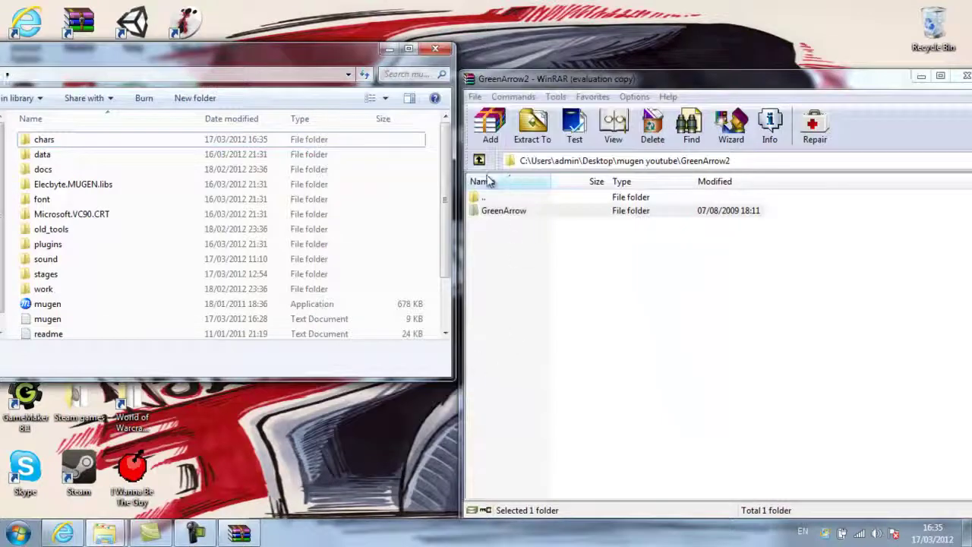
pyautogui.click(965, 76)
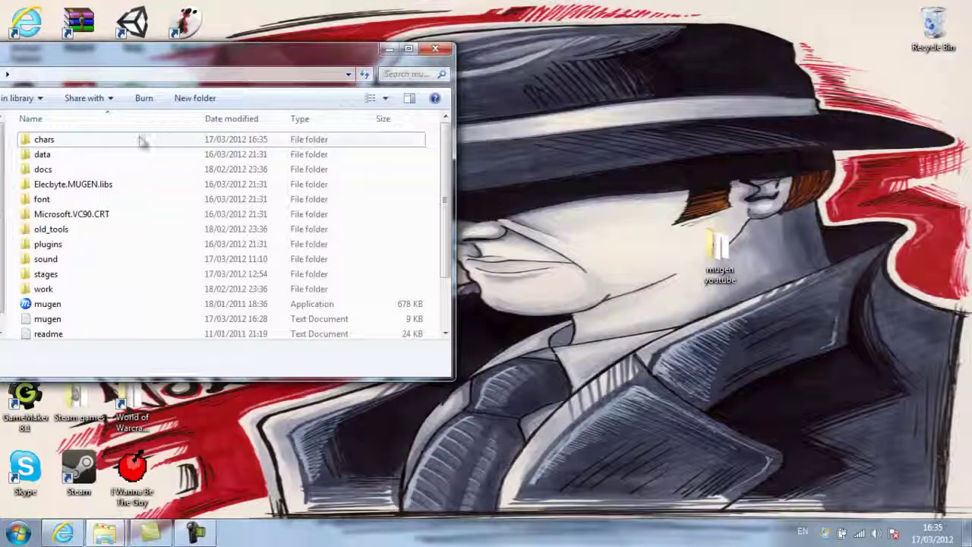
# Step: Find the GreenArrow folder inside chars and copy its name without changing it
pyautogui.doubleClick(141, 141)
pyautogui.scroll(-13, 250, 233)
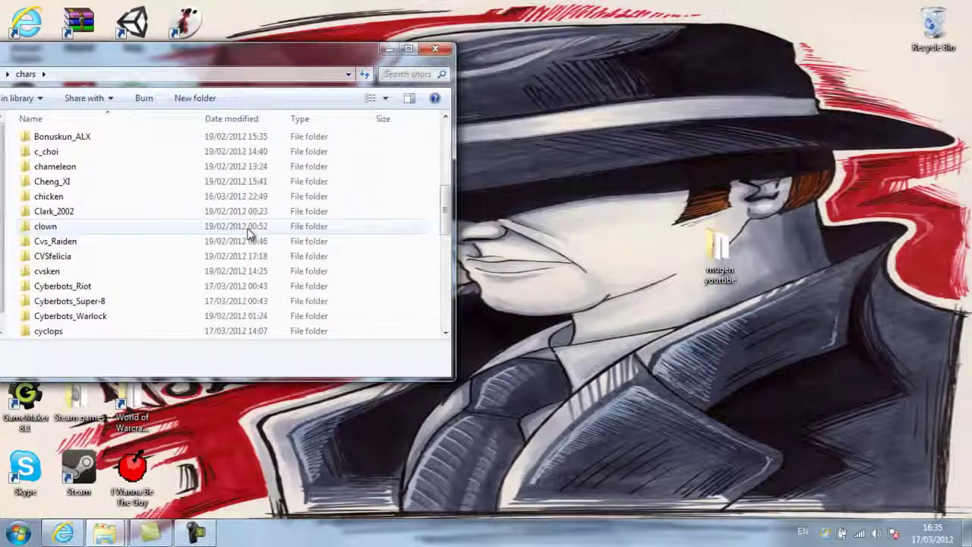
pyautogui.scroll(-1, 251, 233)
pyautogui.scroll(15, 251, 233)
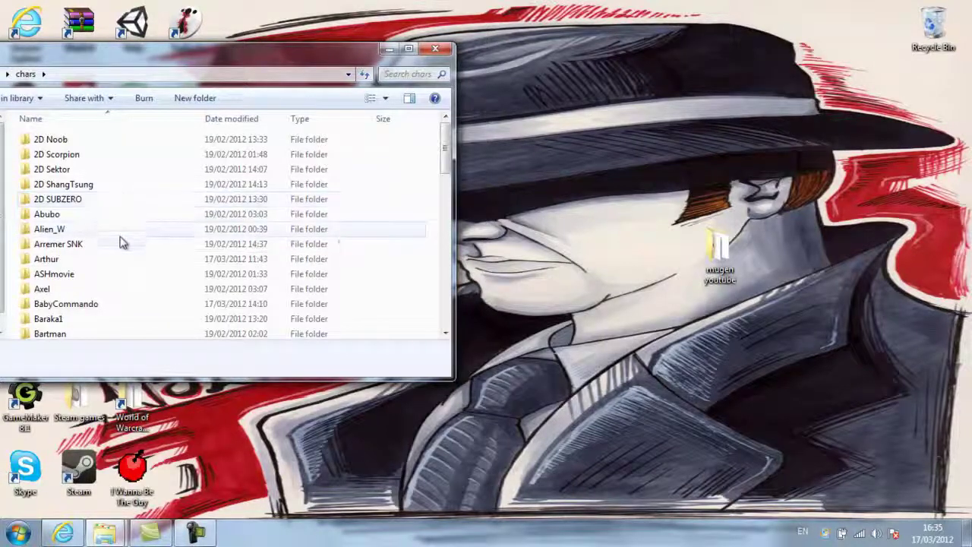
pyautogui.scroll(-2, 119, 255)
pyautogui.scroll(-6, 122, 257)
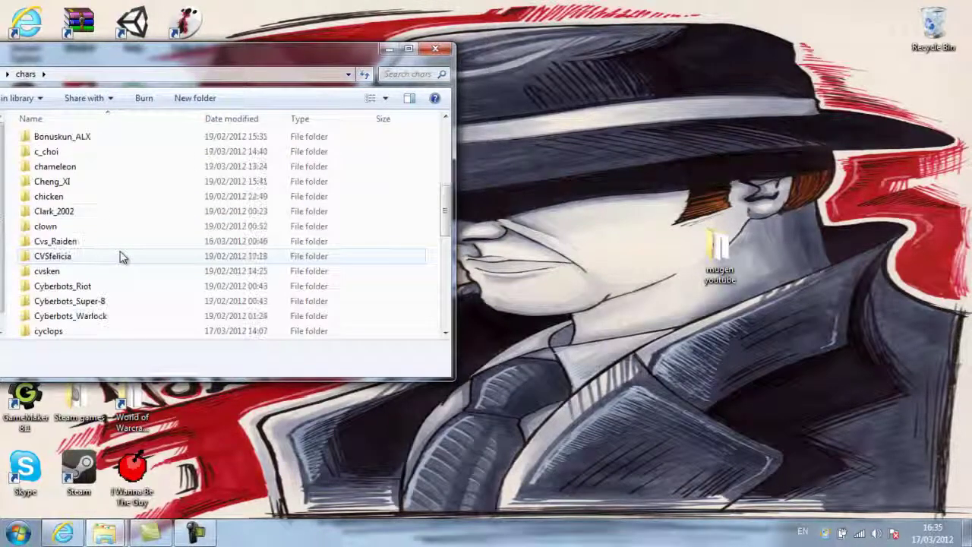
pyautogui.scroll(-1, 120, 256)
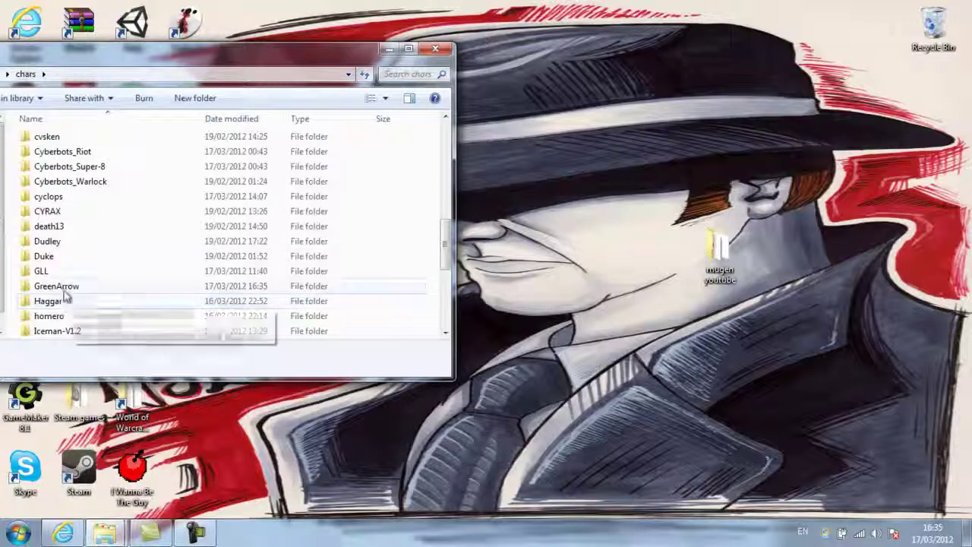
pyautogui.rightClick(64, 286)
pyautogui.click(103, 487)
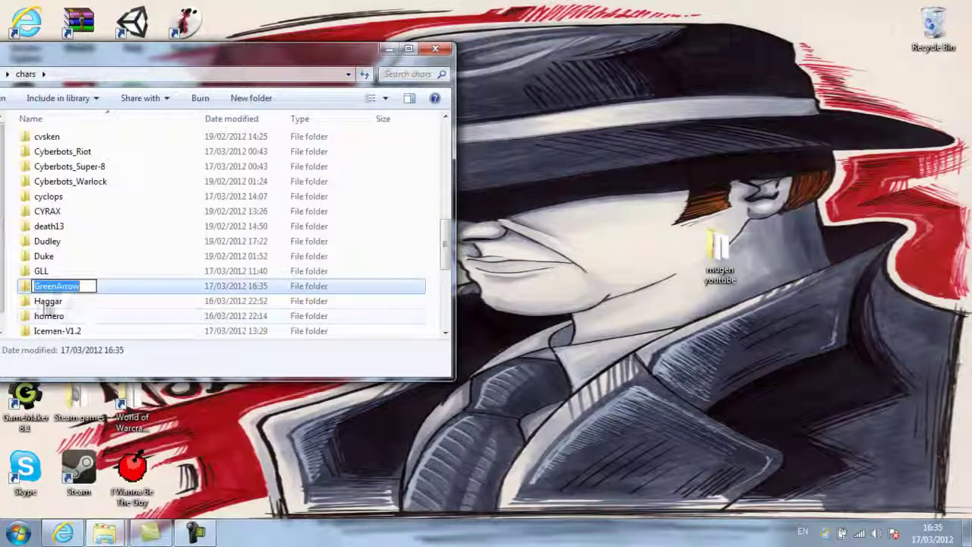
pyautogui.rightClick(50, 289)
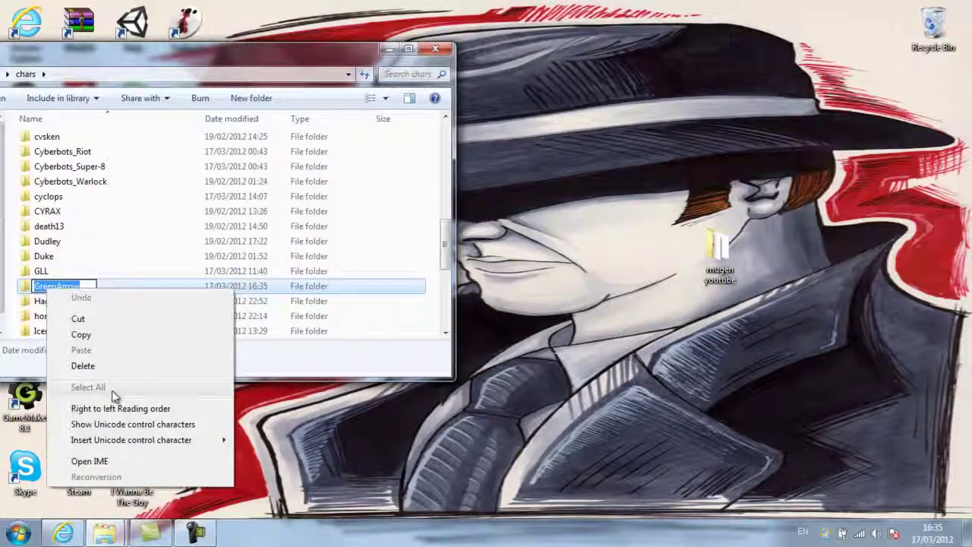
pyautogui.click(99, 337)
# Step: Open the select DEF file from mugen's data folder for editing
pyautogui.moveTo(156, 65); pyautogui.dragTo(471, 68)
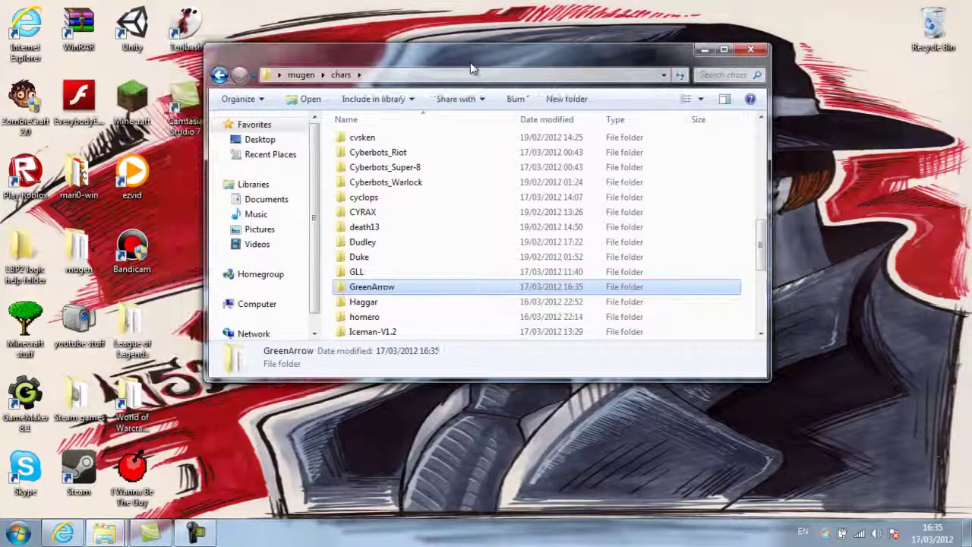
pyautogui.click(301, 74)
pyautogui.doubleClick(359, 156)
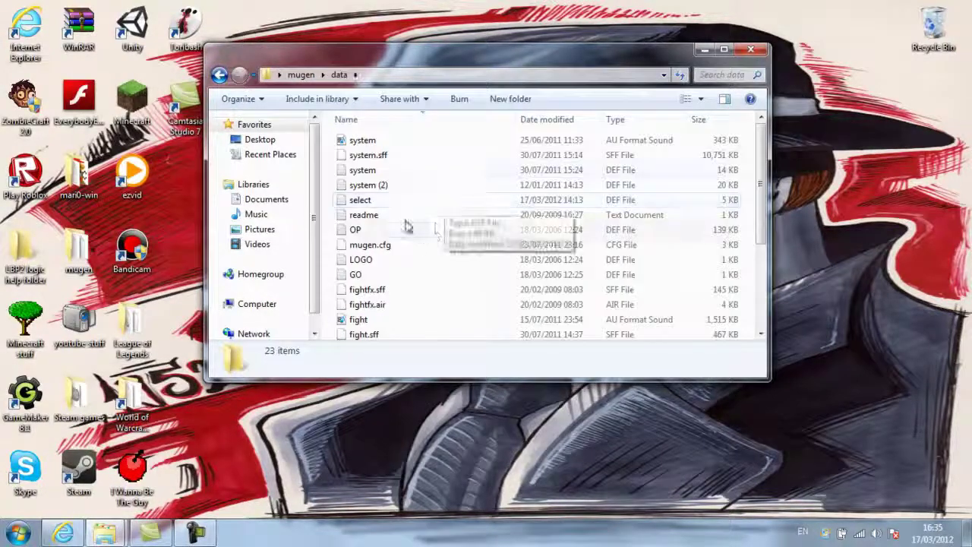
pyautogui.doubleClick(368, 200)
# Step: Paste the name GreenArrow on the empty line below bender, after END ROW 4, and close the file with changes saved
pyautogui.scroll(-3, 342, 193)
pyautogui.scroll(-18, 343, 193)
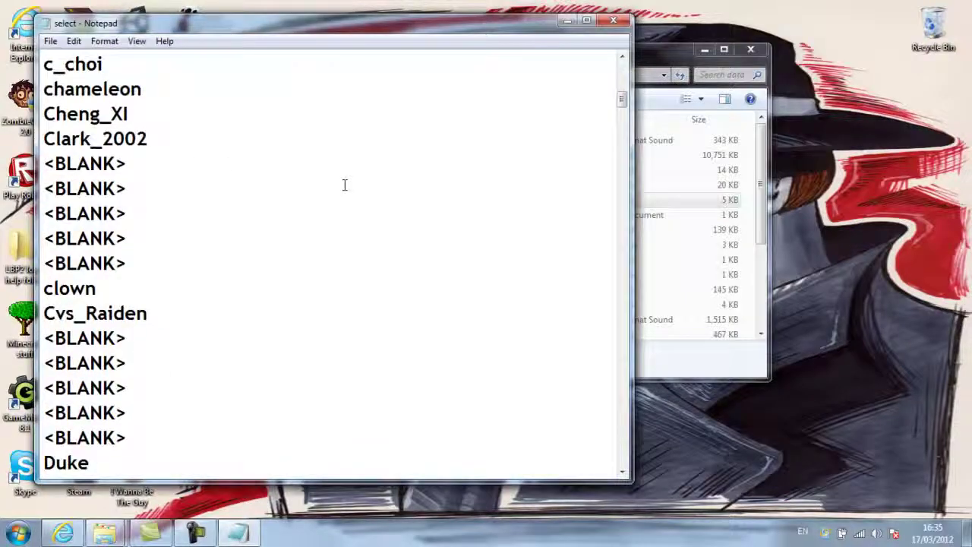
pyautogui.scroll(-10, 344, 182)
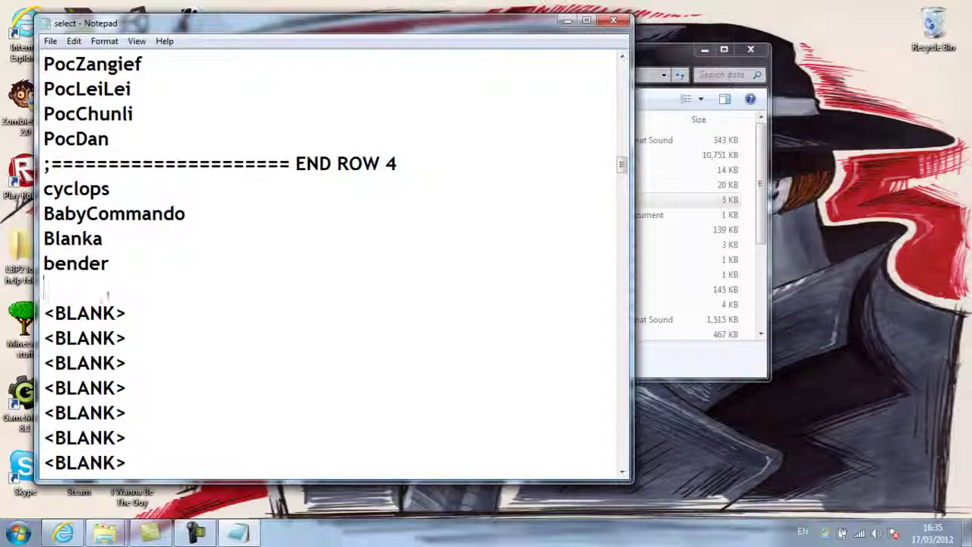
pyautogui.rightClick(110, 295)
pyautogui.click(136, 358)
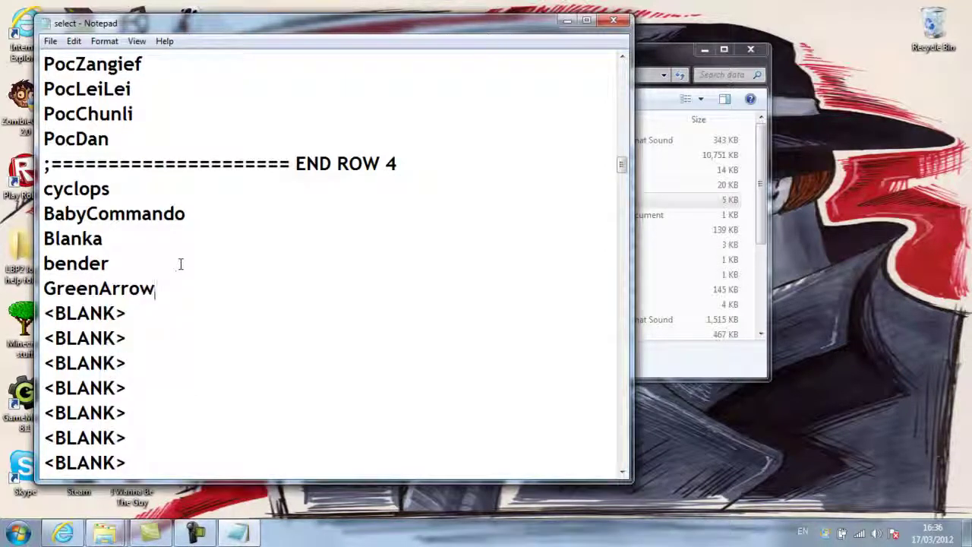
pyautogui.click(613, 20)
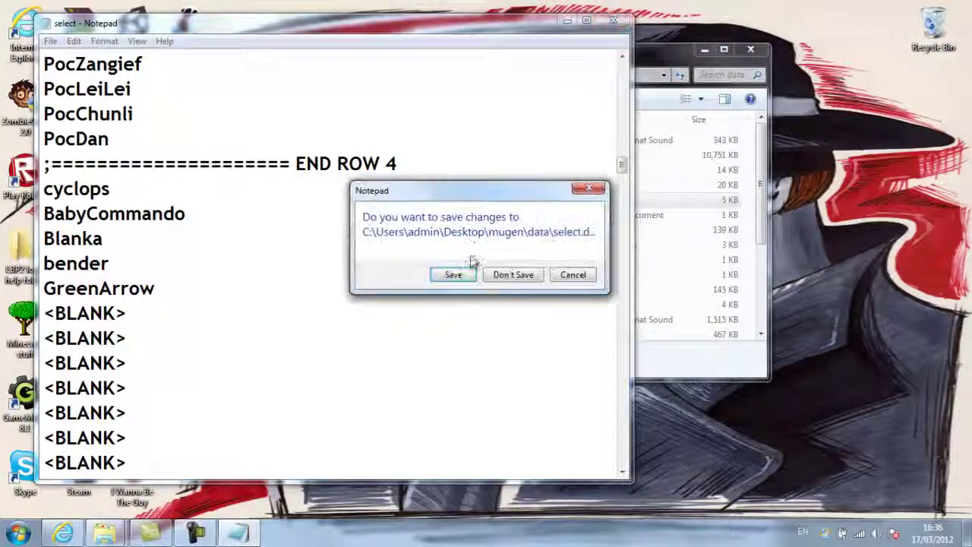
pyautogui.click(452, 273)
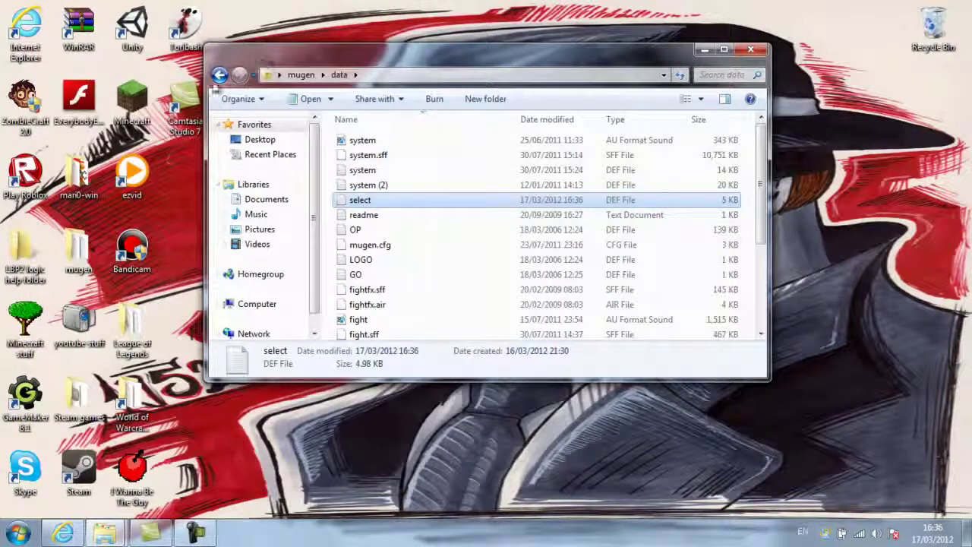
# Step: Return to the mugen folder, and delete the GreenArrow2 folder and archive from the mugen youtube folder
pyautogui.click(218, 74)
pyautogui.moveTo(527, 63); pyautogui.dragTo(430, 95)
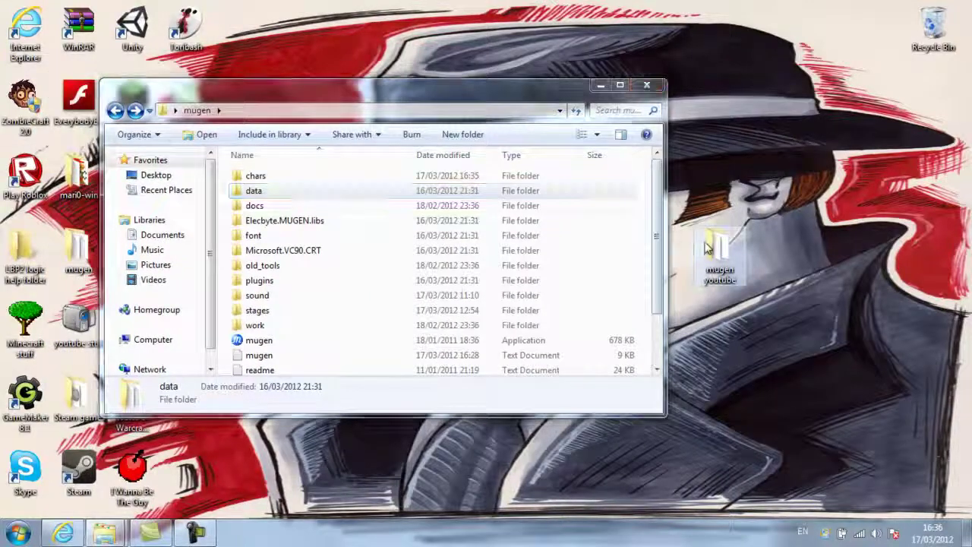
pyautogui.doubleClick(707, 247)
pyautogui.moveTo(665, 92); pyautogui.dragTo(817, 143)
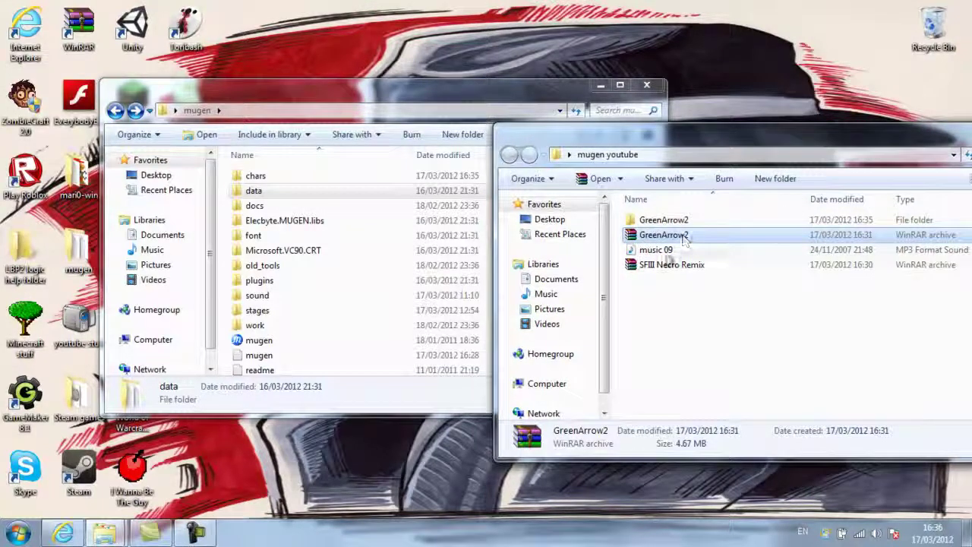
pyautogui.keyDown('ctrl'); pyautogui.click(628, 222); pyautogui.keyUp('ctrl')
pyautogui.rightClick(684, 236)
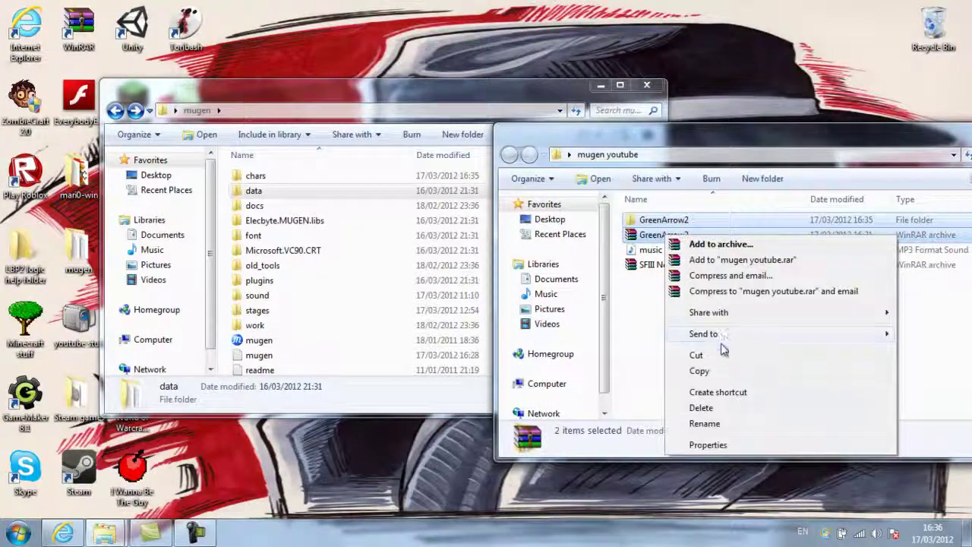
pyautogui.click(723, 407)
pyautogui.click(541, 276)
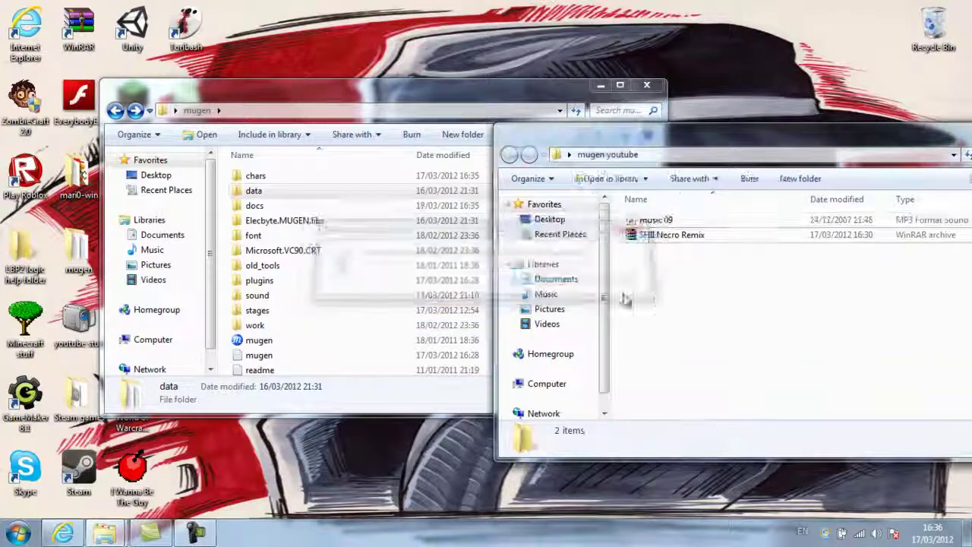
# Step: Extract the SFIII Necro Remix archive into its own folder inside mugen youtube
pyautogui.doubleClick(645, 236)
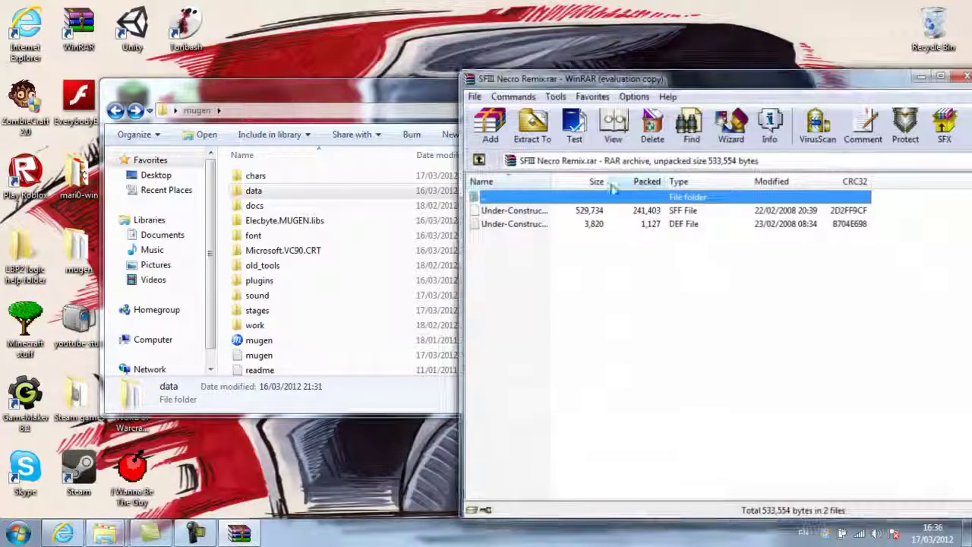
pyautogui.doubleClick(477, 197)
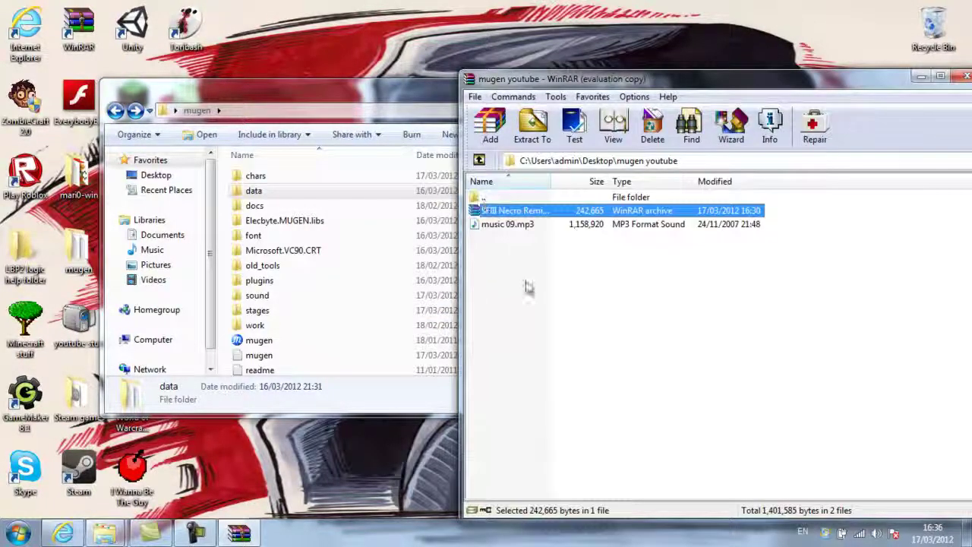
pyautogui.rightClick(493, 212)
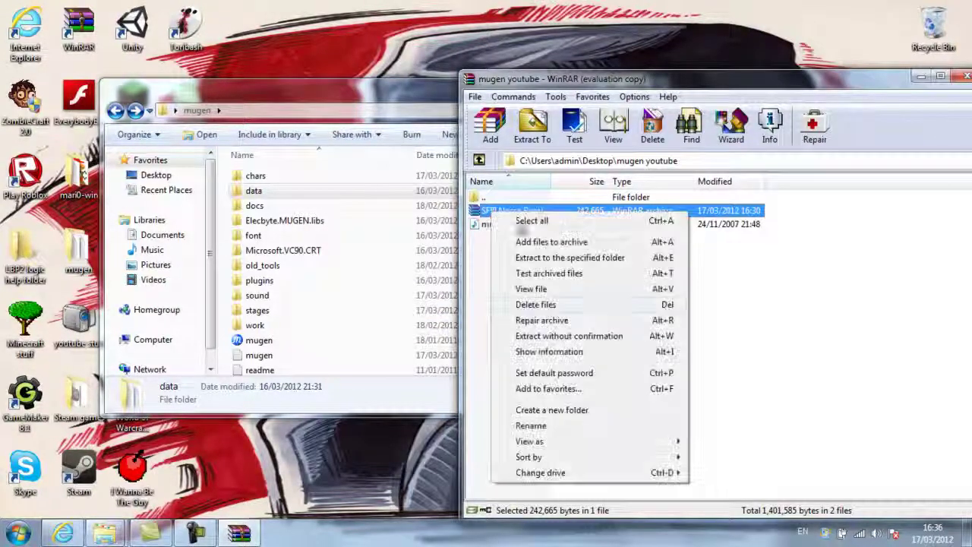
pyautogui.click(574, 259)
pyautogui.click(766, 449)
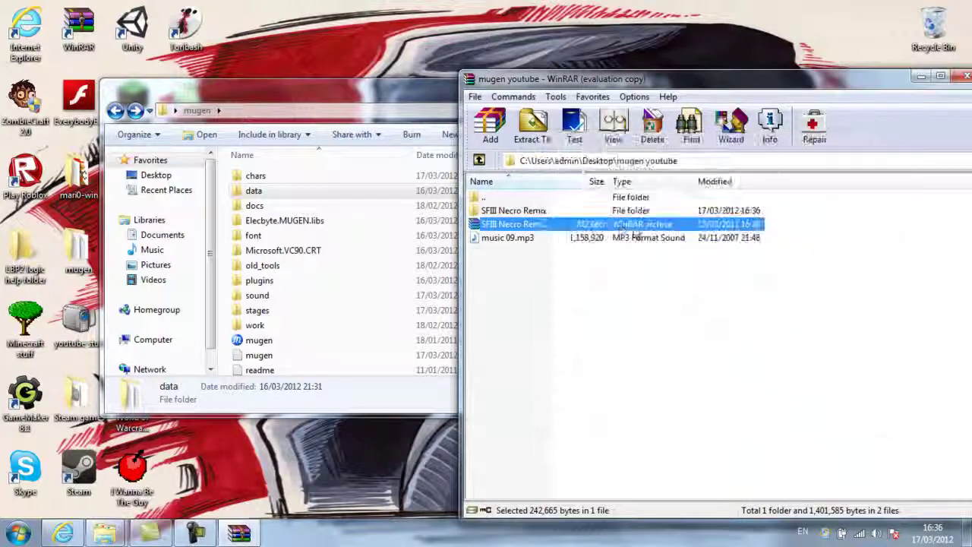
# Step: Open the extracted SFIII Necro Remix folder and mugen's stages folder, arranged side by side
pyautogui.doubleClick(524, 212)
pyautogui.moveTo(528, 214); pyautogui.dragTo(266, 317)
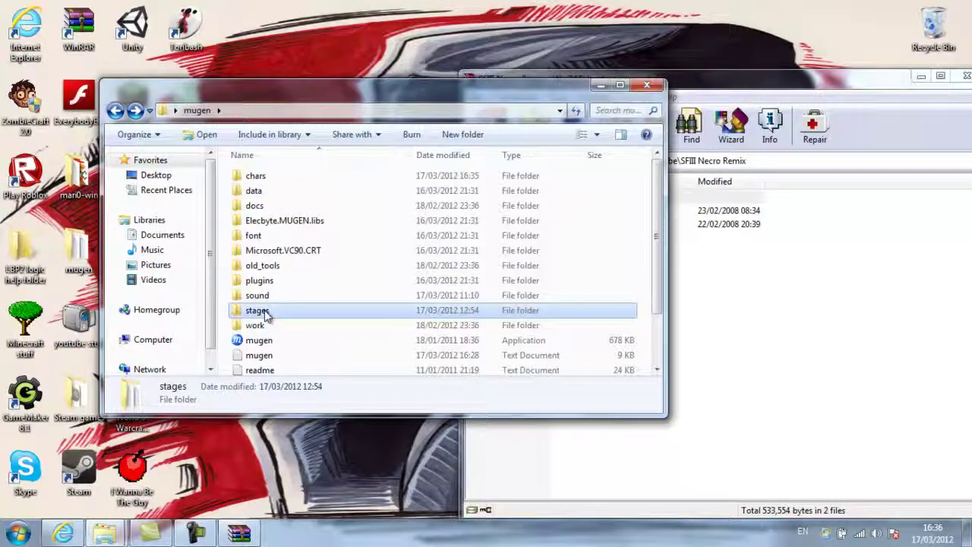
pyautogui.doubleClick(266, 315)
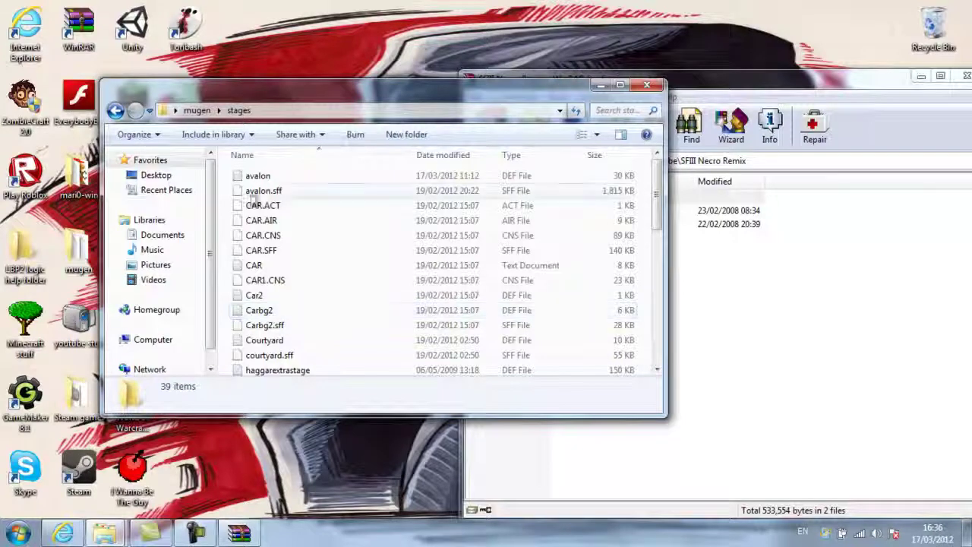
pyautogui.click(115, 110)
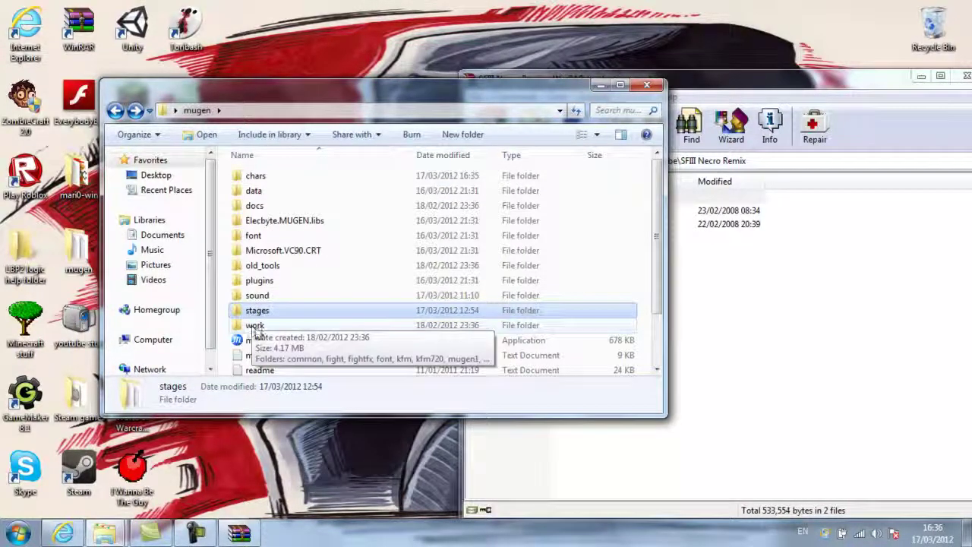
pyautogui.click(135, 111)
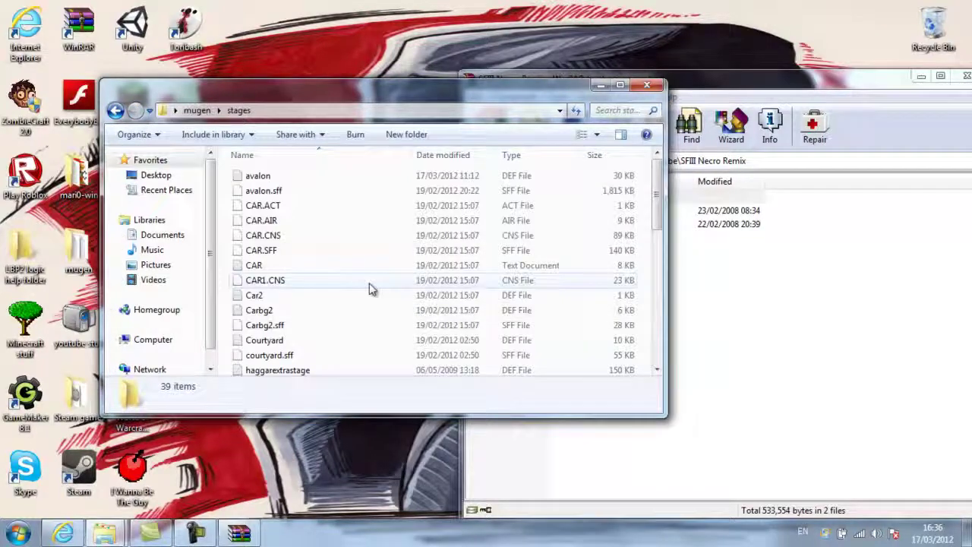
pyautogui.moveTo(573, 86); pyautogui.dragTo(322, 90)
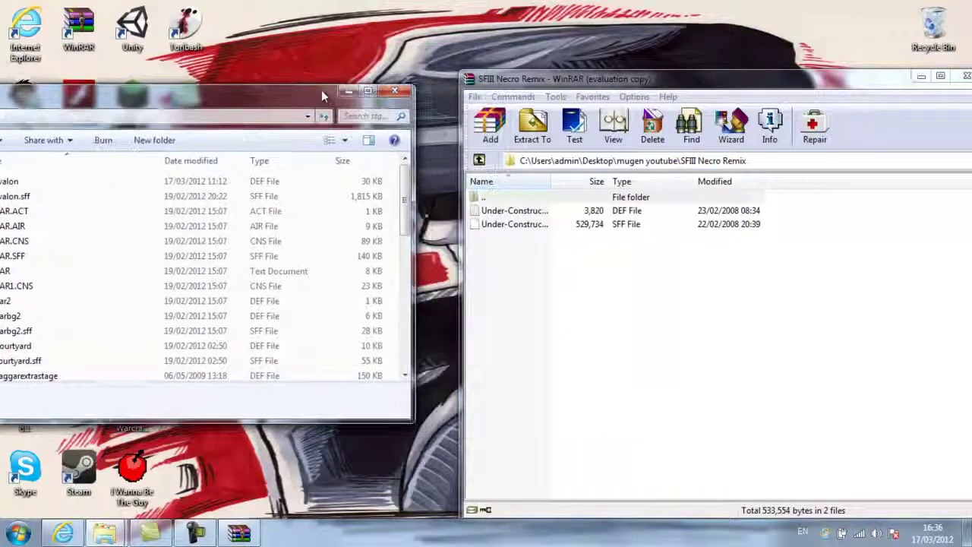
# Step: Copy both Under-Construction files, DEF and SFF, from the SFIII Necro Remix folder into mugen's stages folder
pyautogui.moveTo(473, 212); pyautogui.dragTo(541, 231)
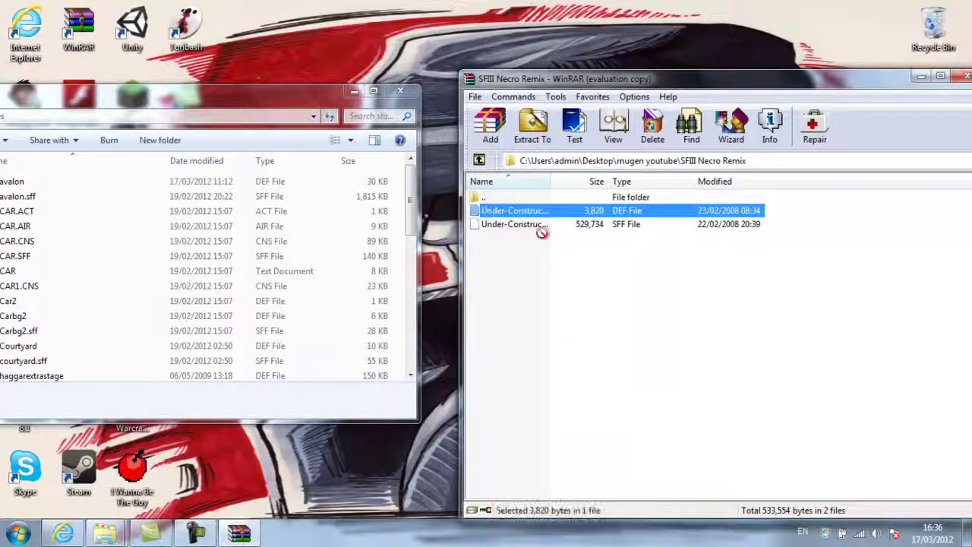
pyautogui.click(541, 227)
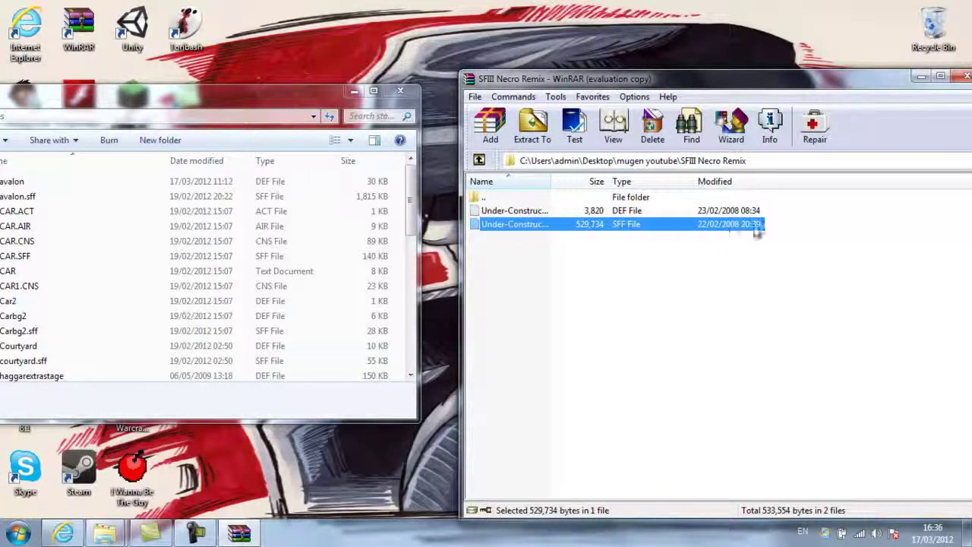
pyautogui.keyDown('shift'); pyautogui.click(693, 215); pyautogui.keyUp('shift')
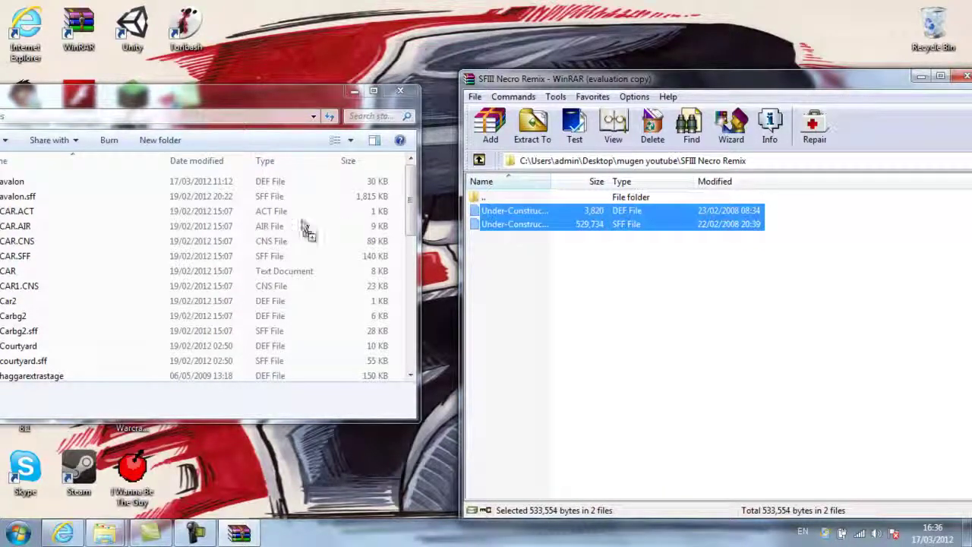
pyautogui.moveTo(303, 228); pyautogui.dragTo(195, 256)
pyautogui.moveTo(294, 93); pyautogui.dragTo(385, 78)
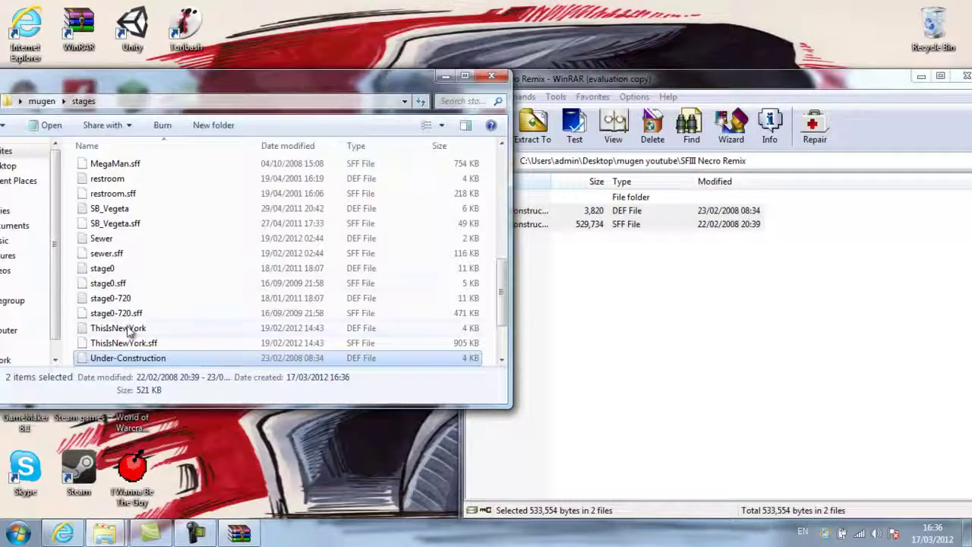
# Step: Copy the file name of the Under-Construction DEF file in the stages folder and return to the mugen folder
pyautogui.rightClick(140, 357)
pyautogui.click(182, 329)
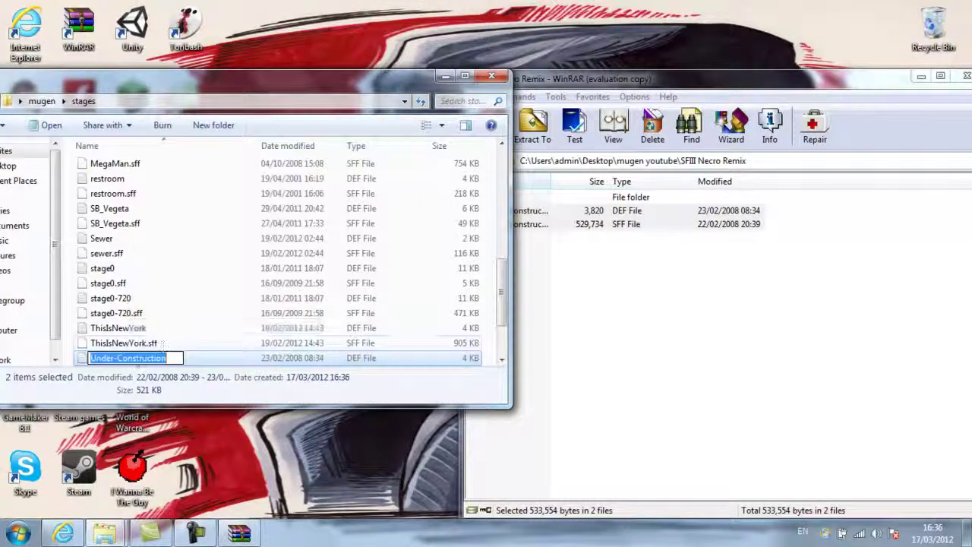
pyautogui.rightClick(136, 359)
pyautogui.click(170, 208)
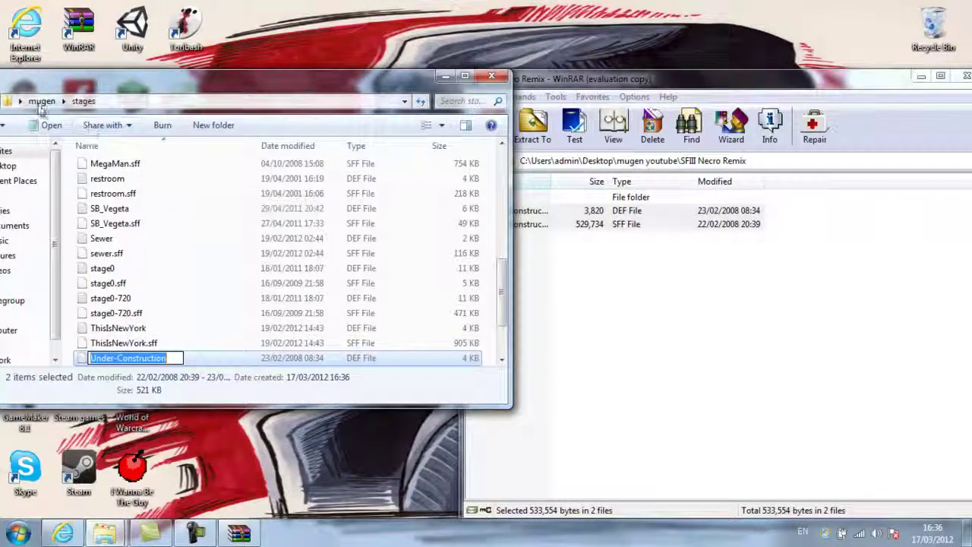
pyautogui.press('Return')
pyautogui.press('BackSpace')
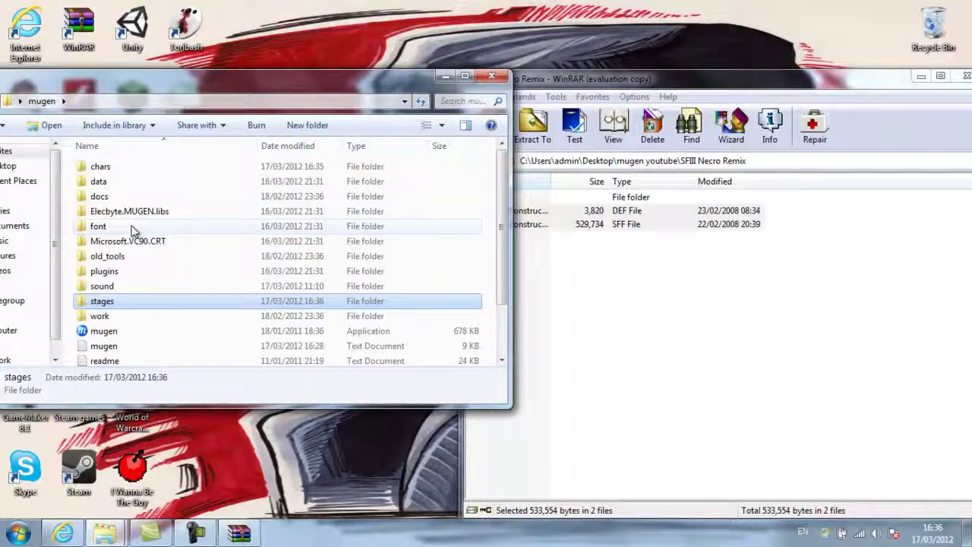
# Step: Open the select DEF file from mugen's data folder and go to its [ExtraStages] section
pyautogui.scroll(-1, 133, 251)
pyautogui.scroll(1, 136, 283)
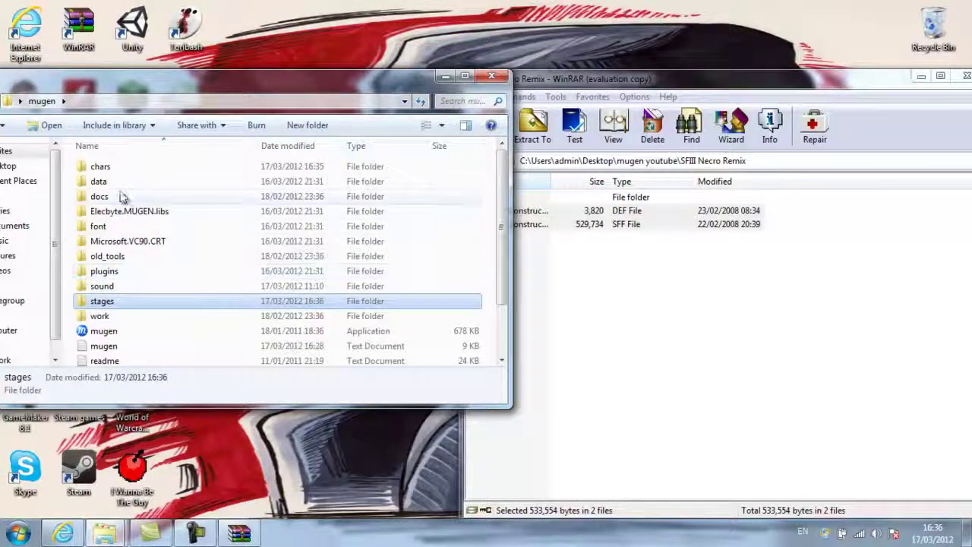
pyautogui.doubleClick(116, 183)
pyautogui.doubleClick(103, 226)
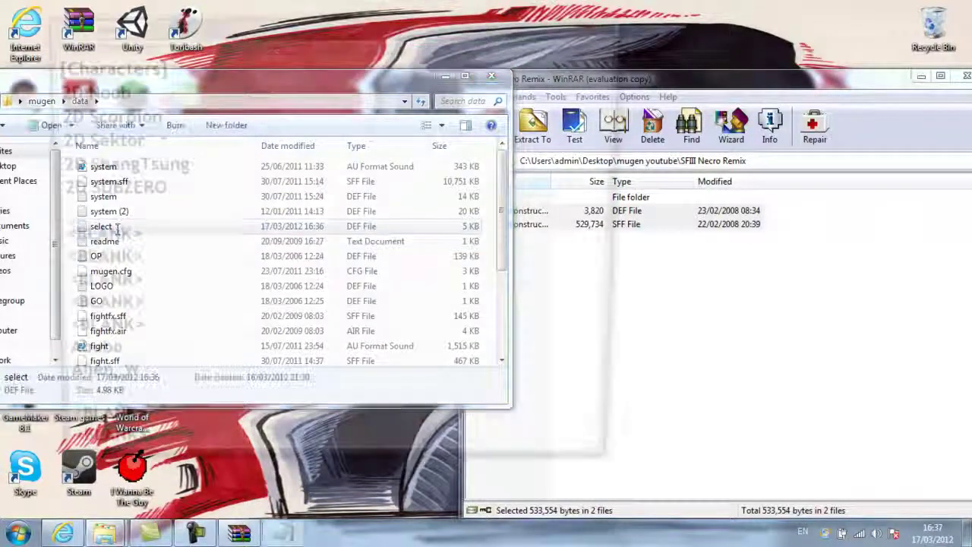
pyautogui.scroll(-10, 306, 180)
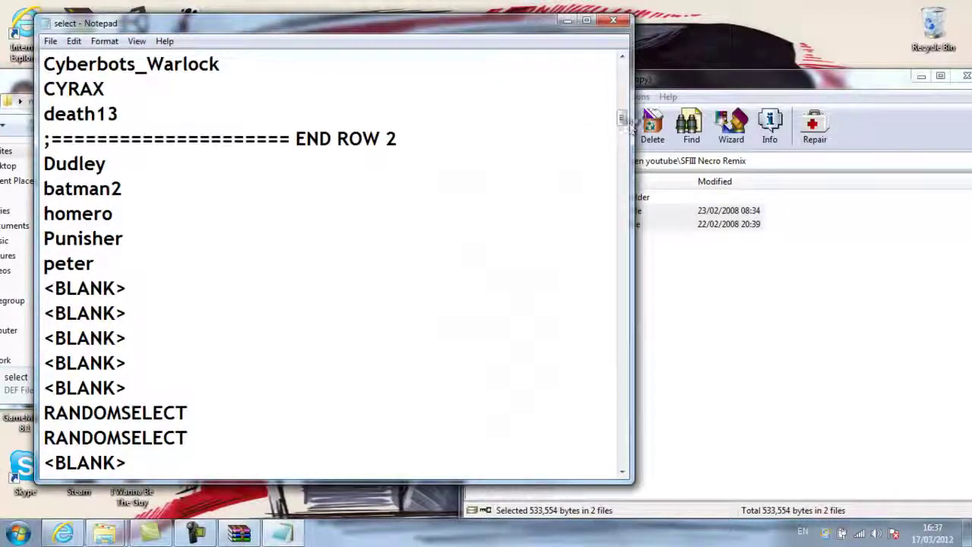
pyautogui.moveTo(625, 126); pyautogui.dragTo(627, 471)
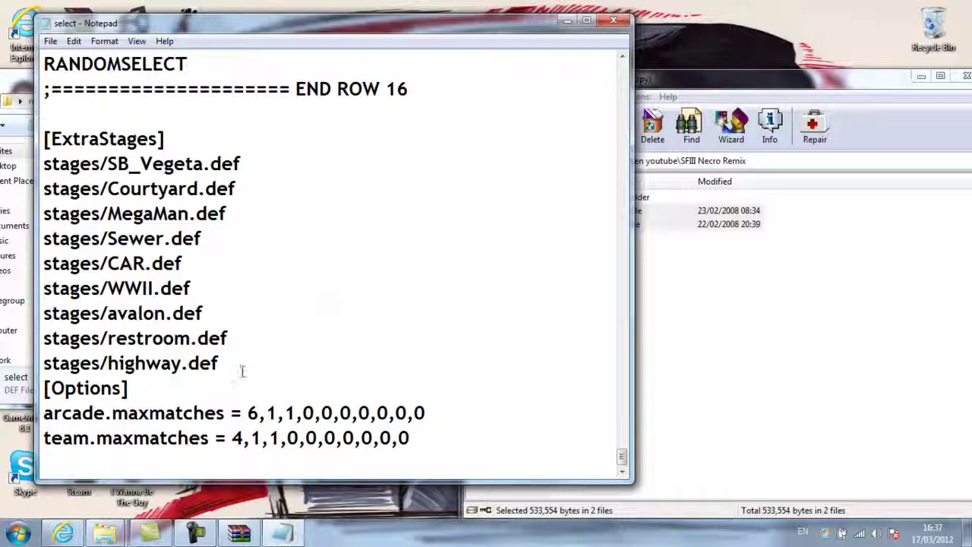
# Step: Add the line stages/Under-Construction.def below stages/highway.def, then save and close the select file
pyautogui.press('Return')
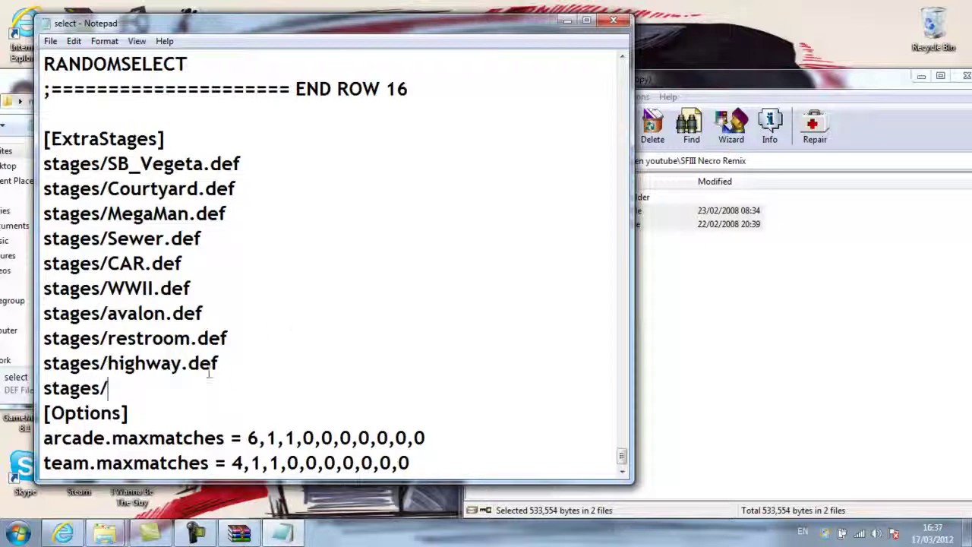
pyautogui.rightClick(136, 385)
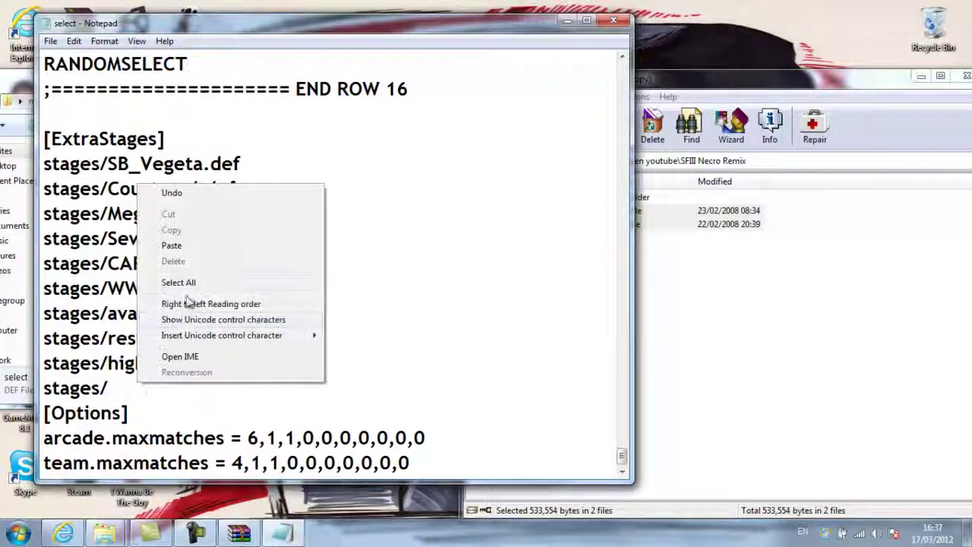
pyautogui.click(174, 245)
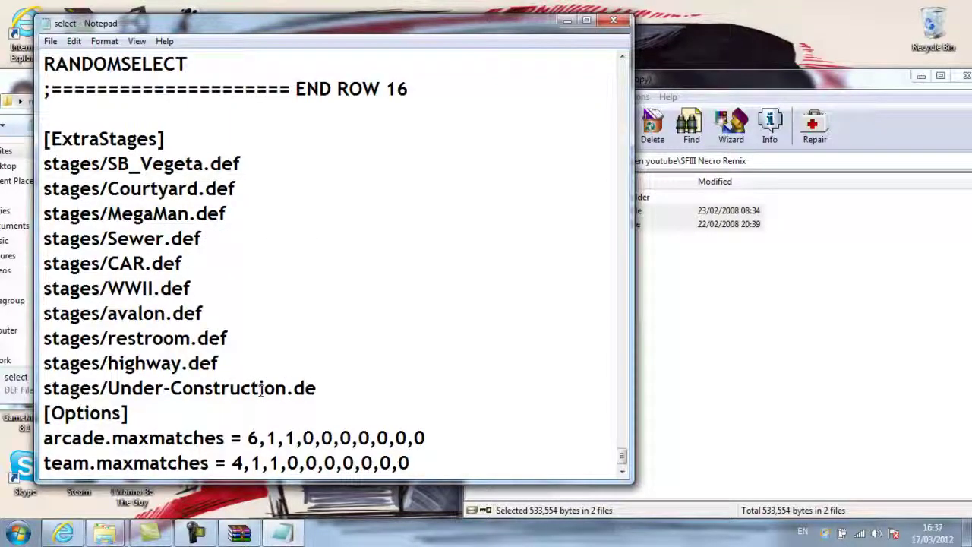
pyautogui.scroll(4, 425, 150)
pyautogui.scroll(-4, 417, 198)
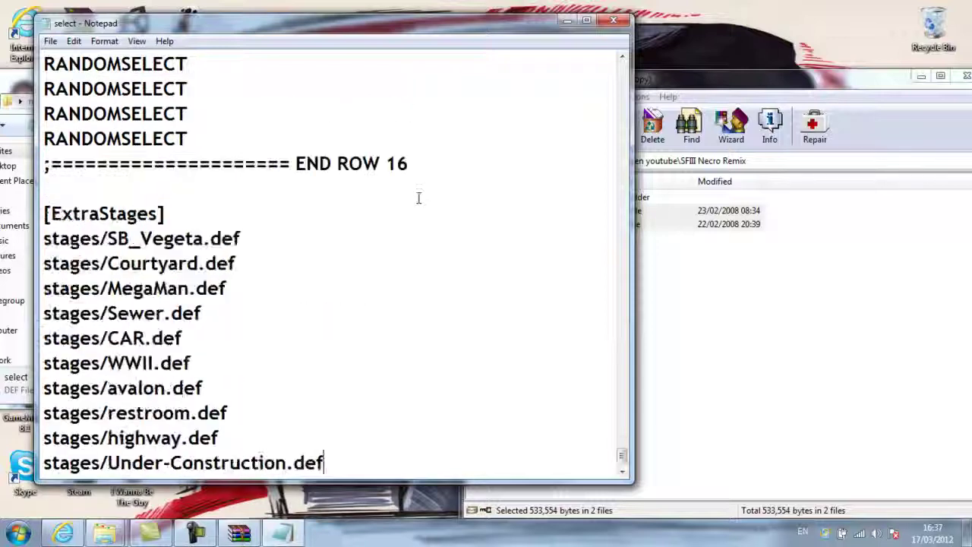
pyautogui.click(613, 21)
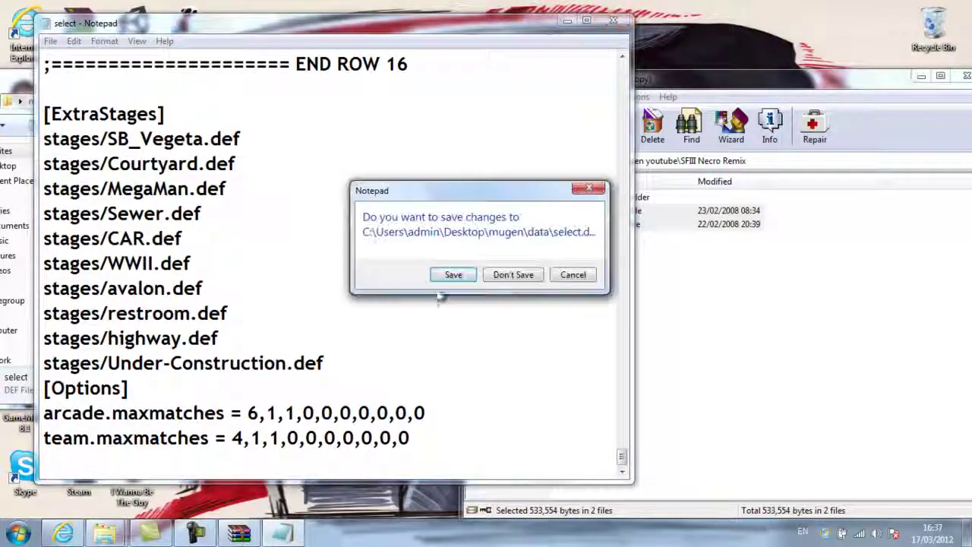
pyautogui.click(454, 276)
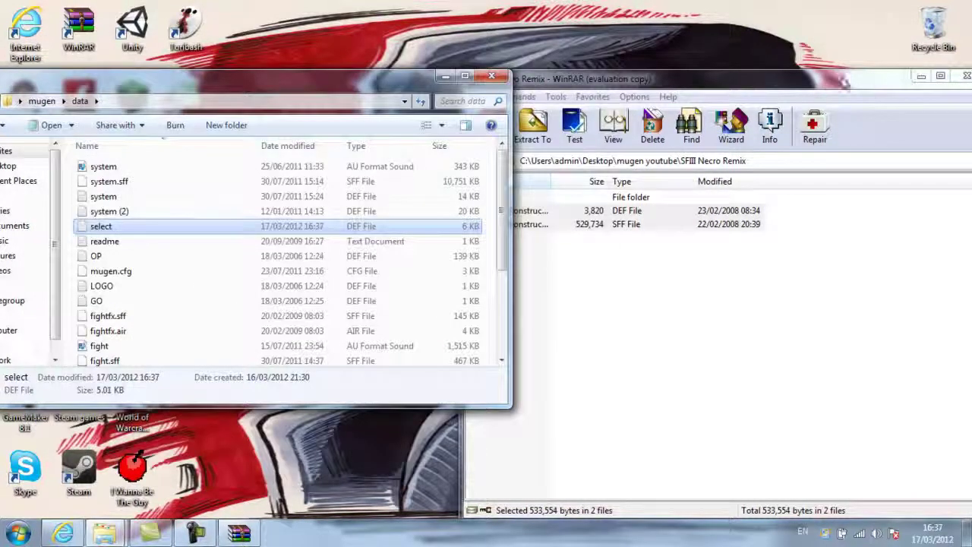
# Step: Close the SFIII Necro Remix archive window and open mugen's sound folder
pyautogui.click(940, 85)
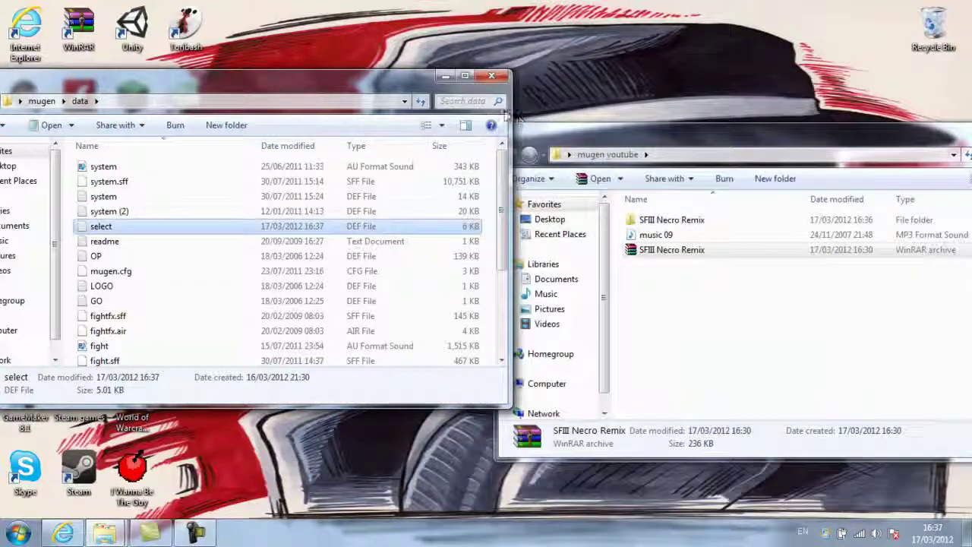
pyautogui.click(42, 100)
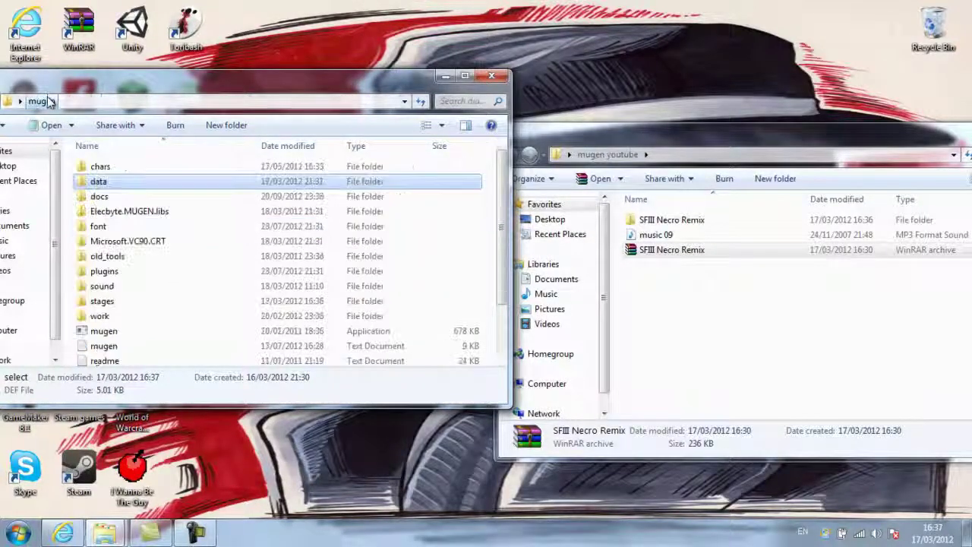
pyautogui.doubleClick(107, 286)
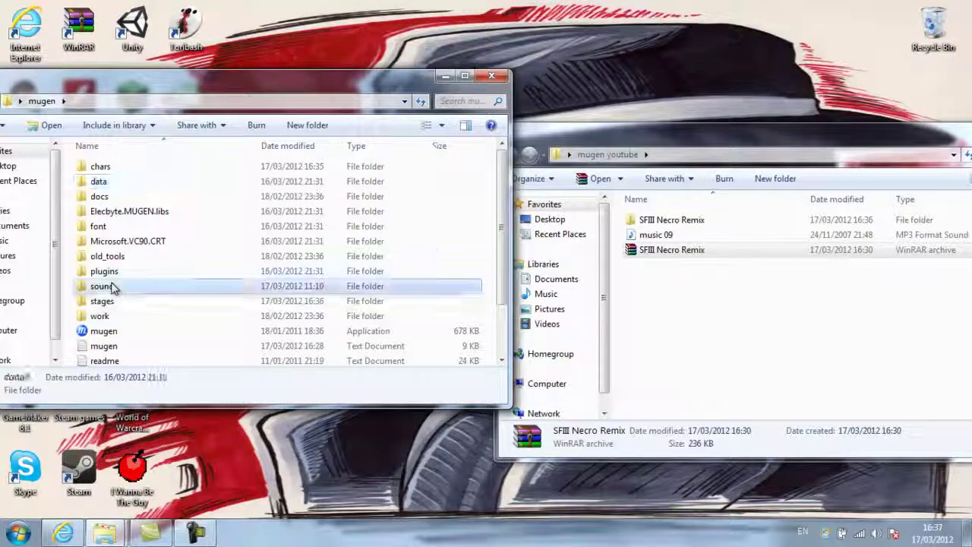
# Step: Play the music 09 MP3 from the mugen youtube folder briefly and close the player
pyautogui.click(653, 235)
pyautogui.rightClick(656, 236)
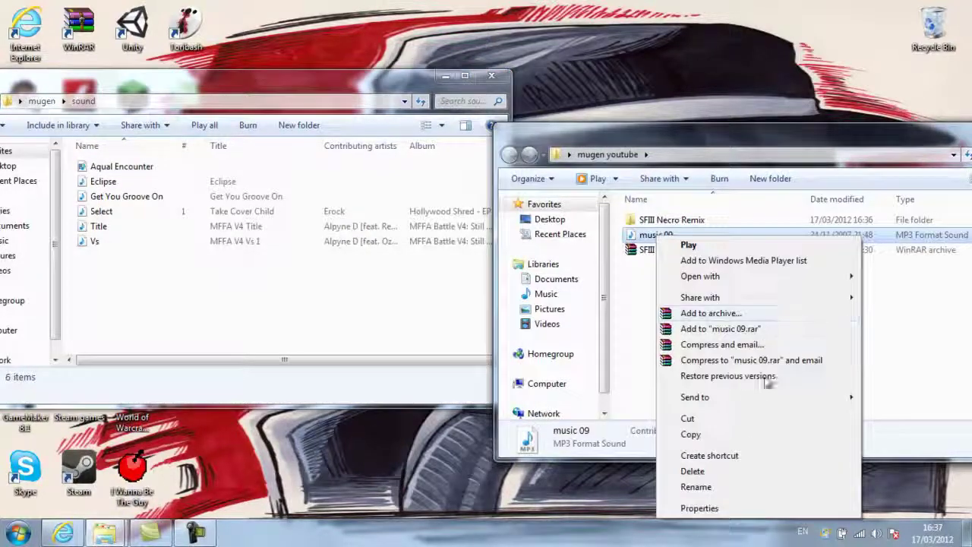
pyautogui.click(617, 305)
pyautogui.doubleClick(734, 238)
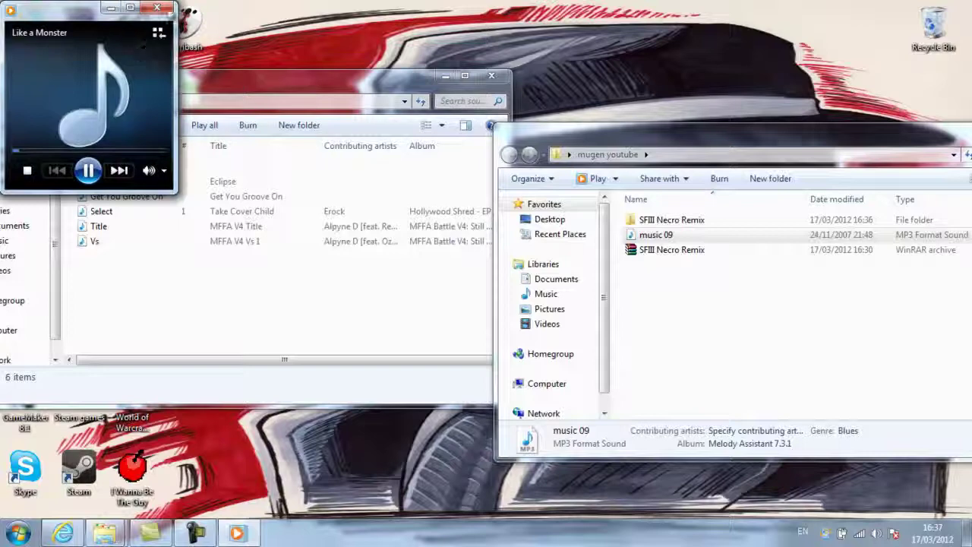
pyautogui.click(157, 8)
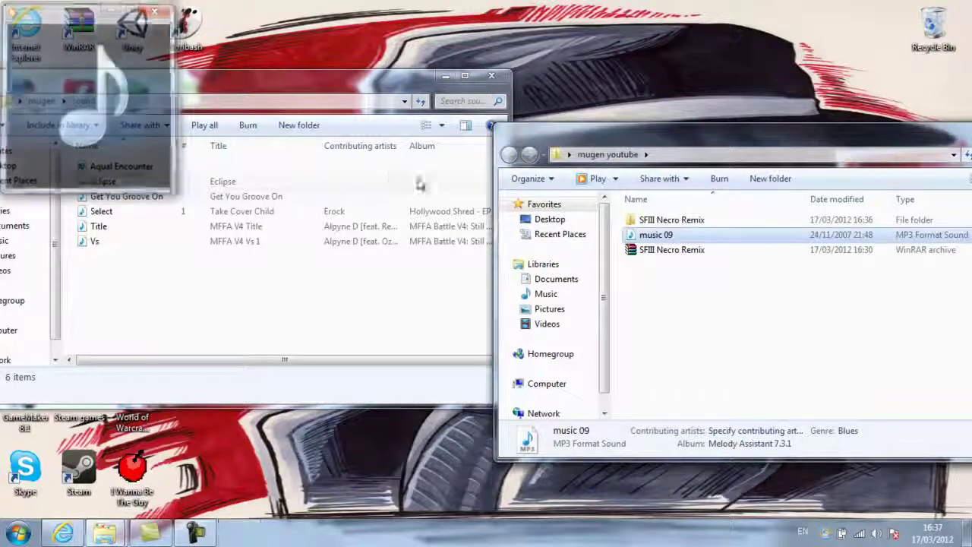
# Step: Copy the music 09 MP3 from the mugen youtube folder and reopen mugen's sound folder
pyautogui.rightClick(659, 240)
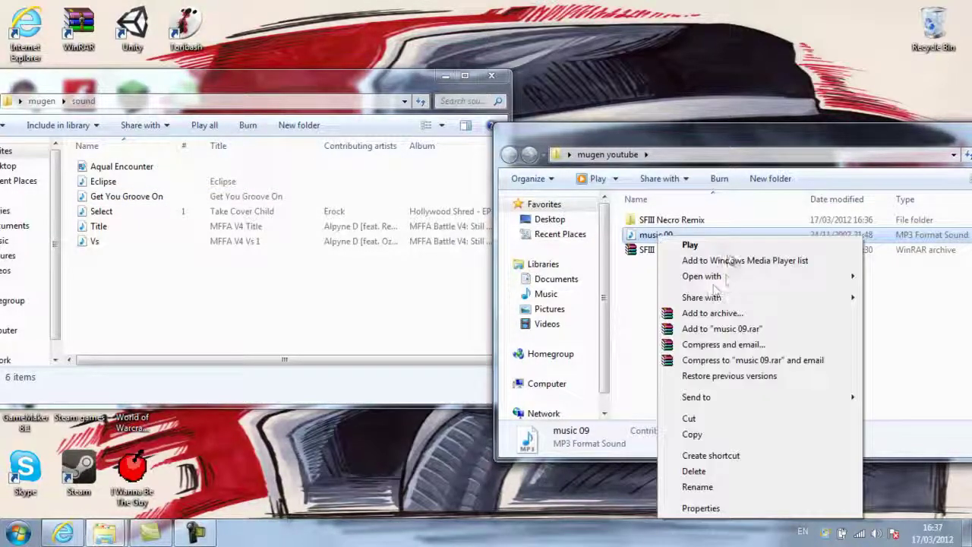
pyautogui.click(692, 435)
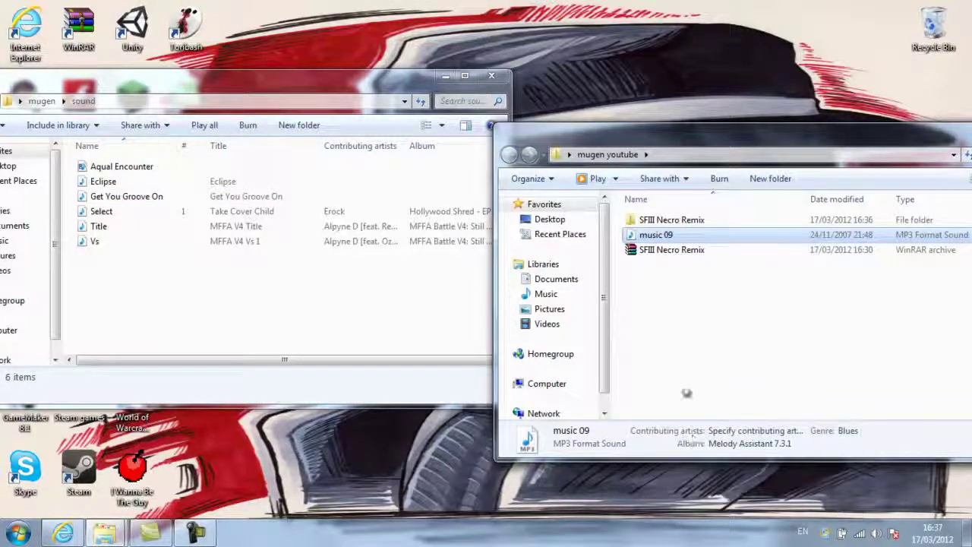
pyautogui.rightClick(203, 279)
pyautogui.click(45, 101)
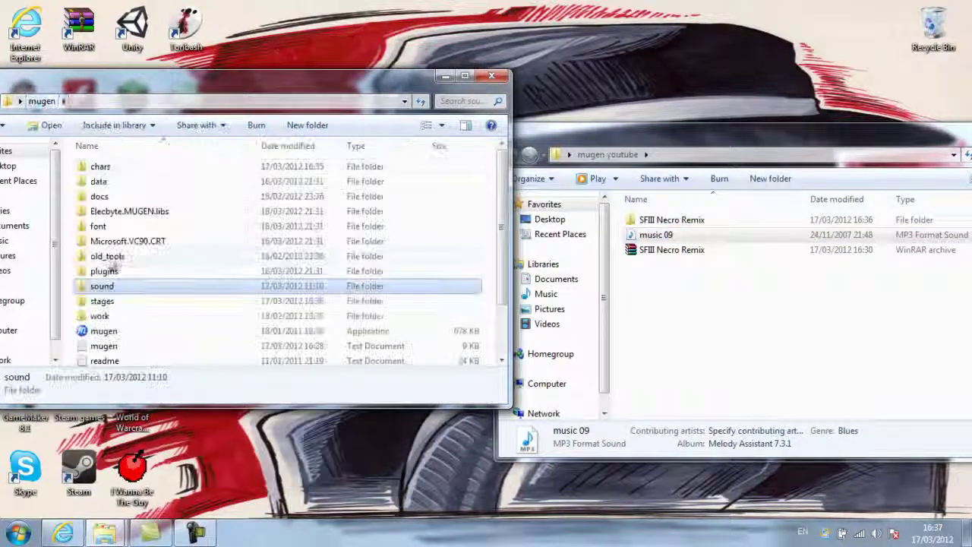
pyautogui.doubleClick(123, 287)
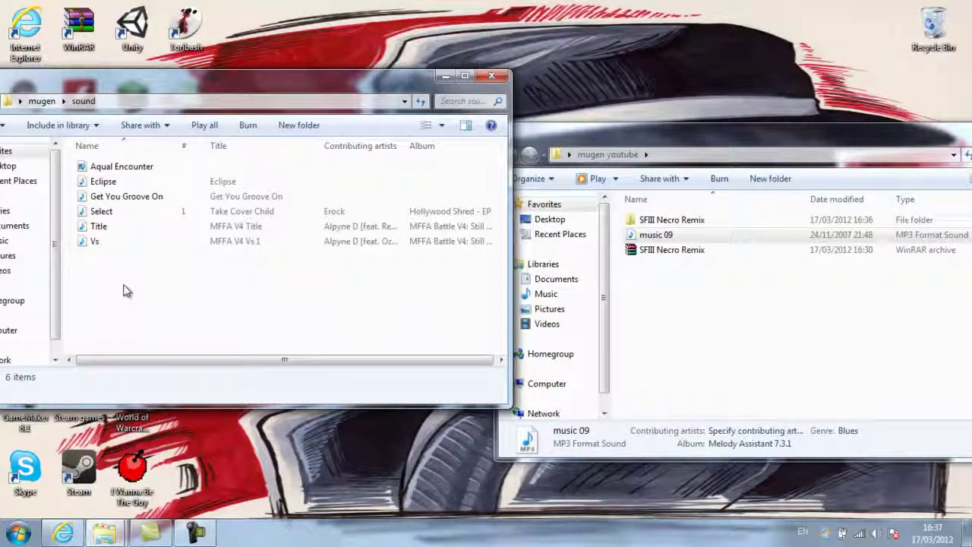
# Step: Delete the Aqual Encounter MIDI file from the sound folder
pyautogui.rightClick(126, 290)
pyautogui.rightClick(103, 170)
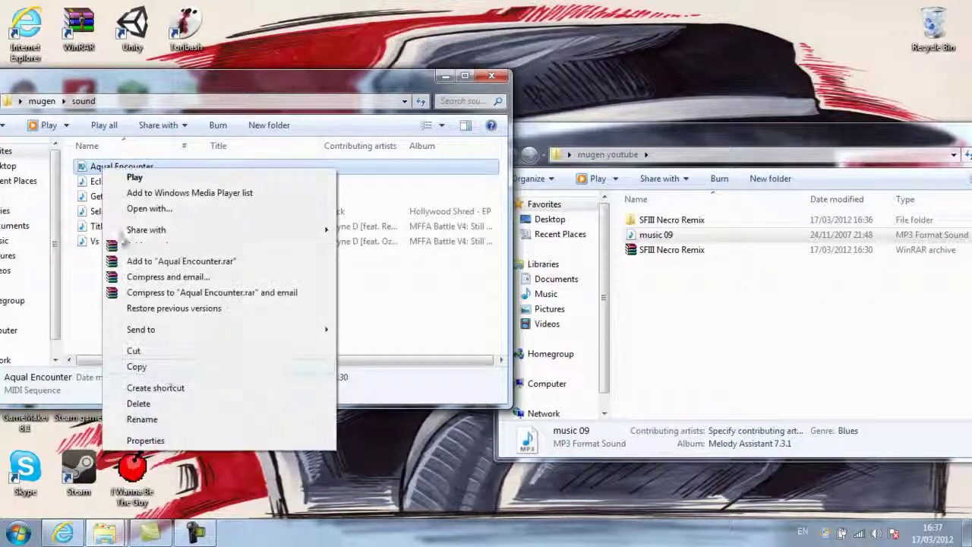
pyautogui.click(139, 404)
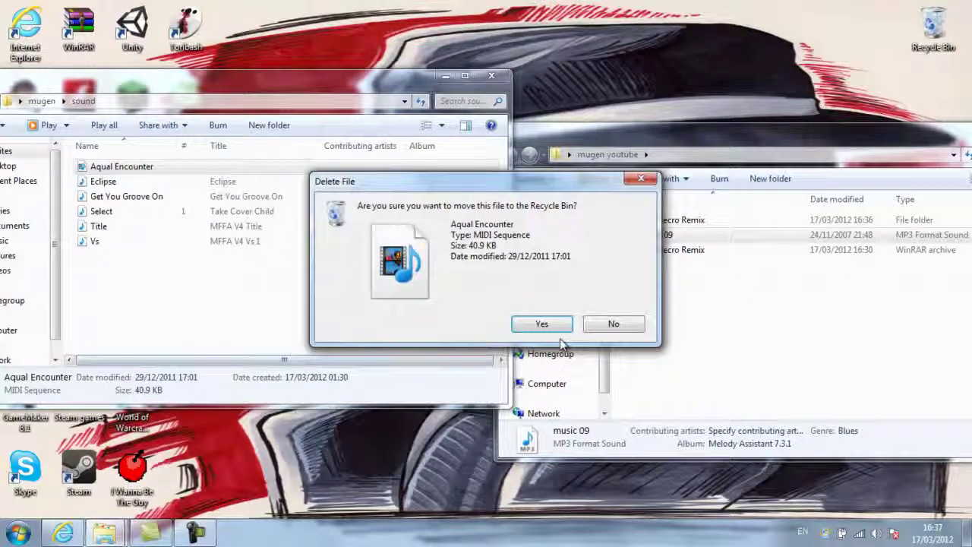
pyautogui.click(541, 324)
# Step: Paste music 09 into the sound folder and copy its file name
pyautogui.rightClick(105, 275)
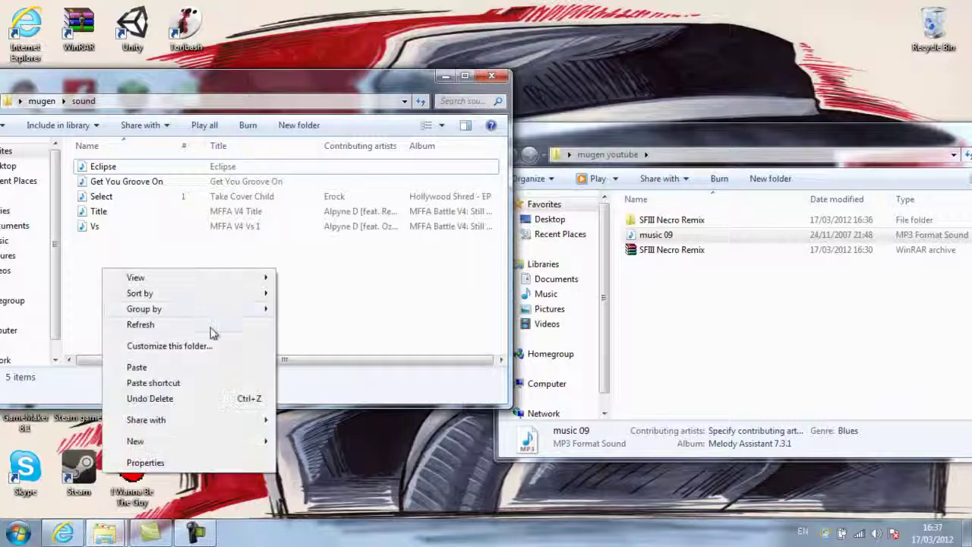
pyautogui.click(137, 368)
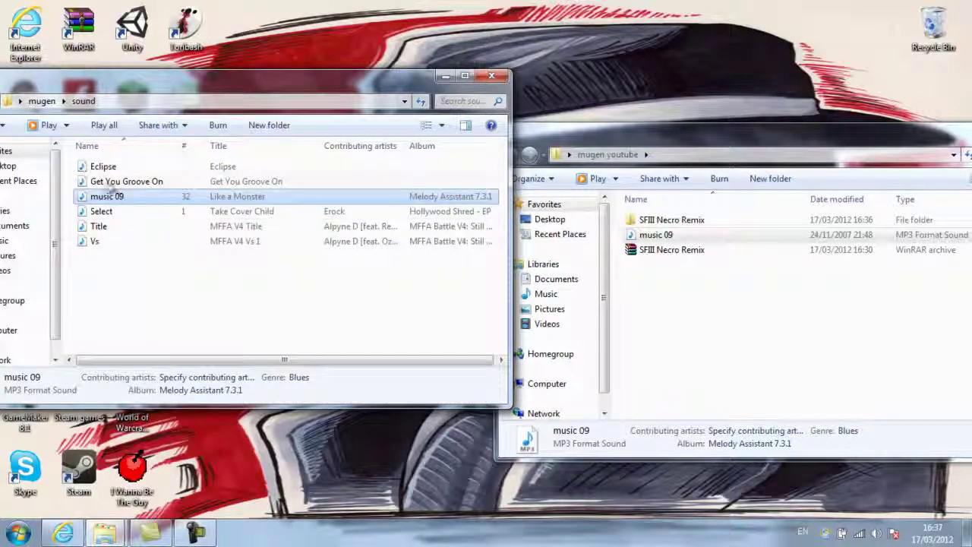
pyautogui.rightClick(116, 199)
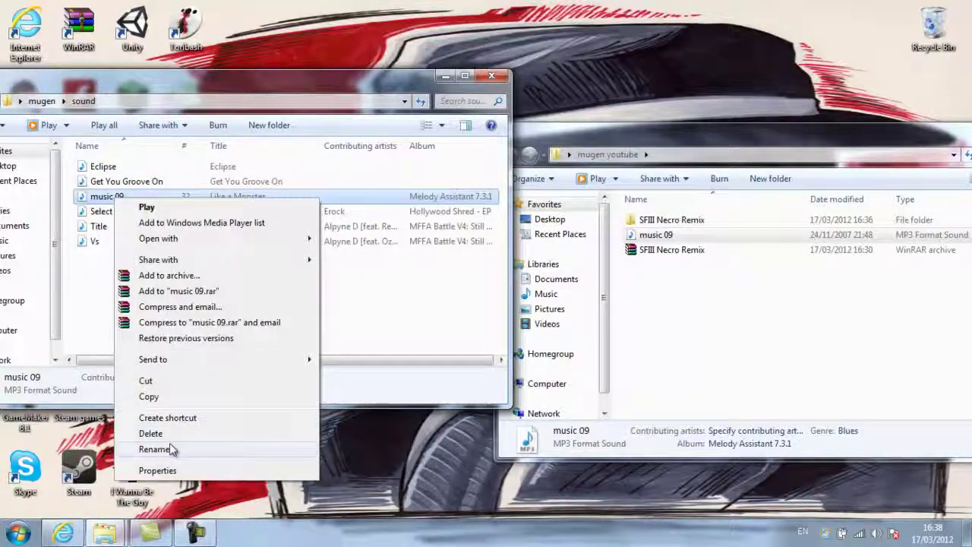
pyautogui.click(168, 449)
pyautogui.rightClick(135, 197)
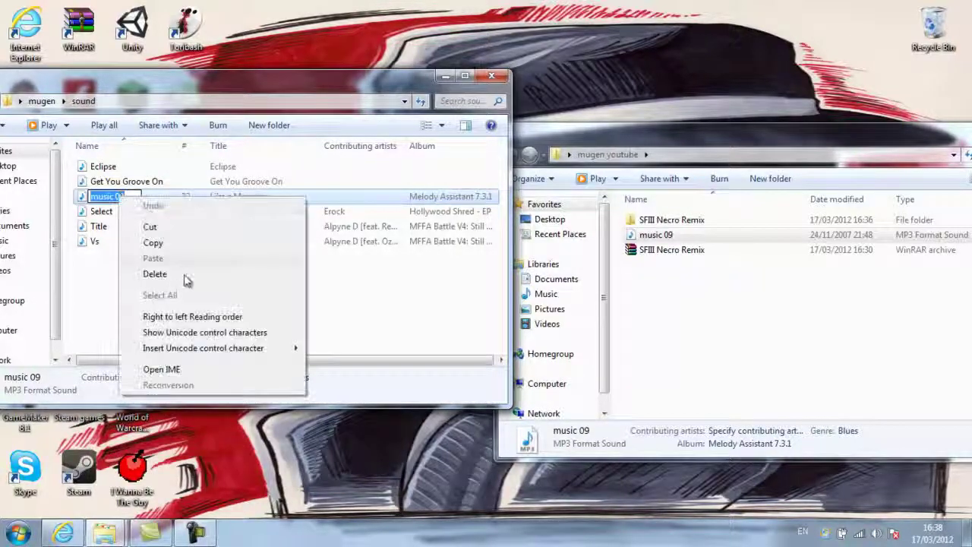
pyautogui.click(156, 241)
# Step: Open the Under-Construction DEF file from mugen's stages folder for editing
pyautogui.hotkey('alt', 'Up')
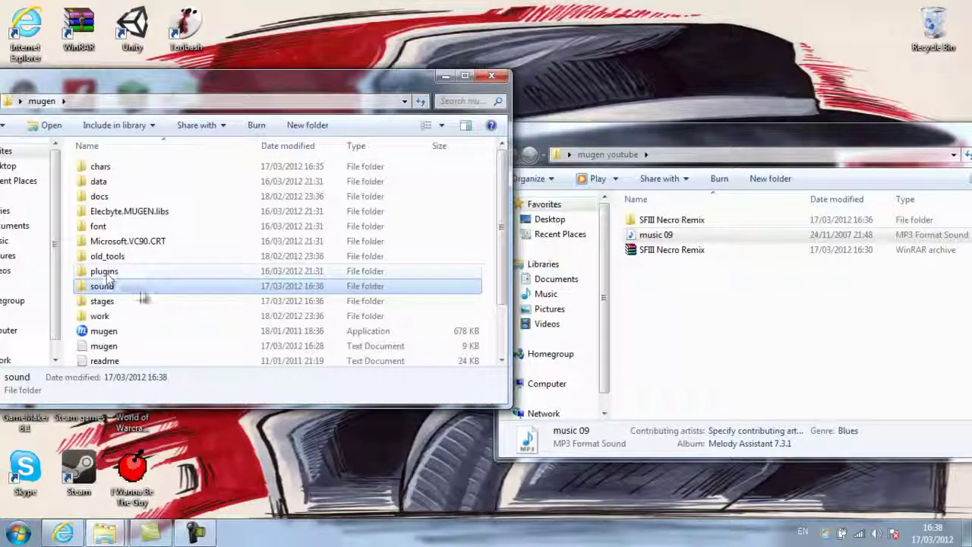
pyautogui.doubleClick(122, 305)
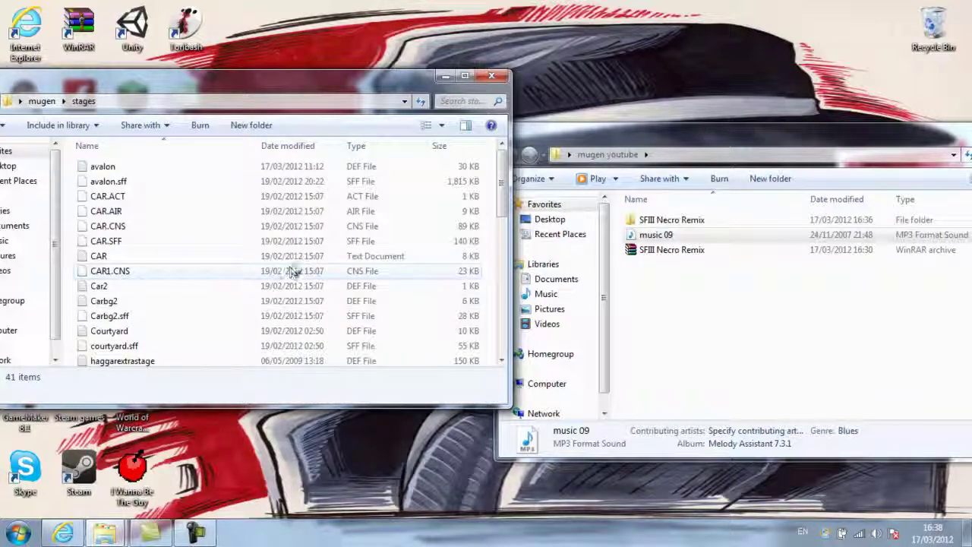
pyautogui.scroll(-4, 296, 267)
pyautogui.scroll(-5, 296, 268)
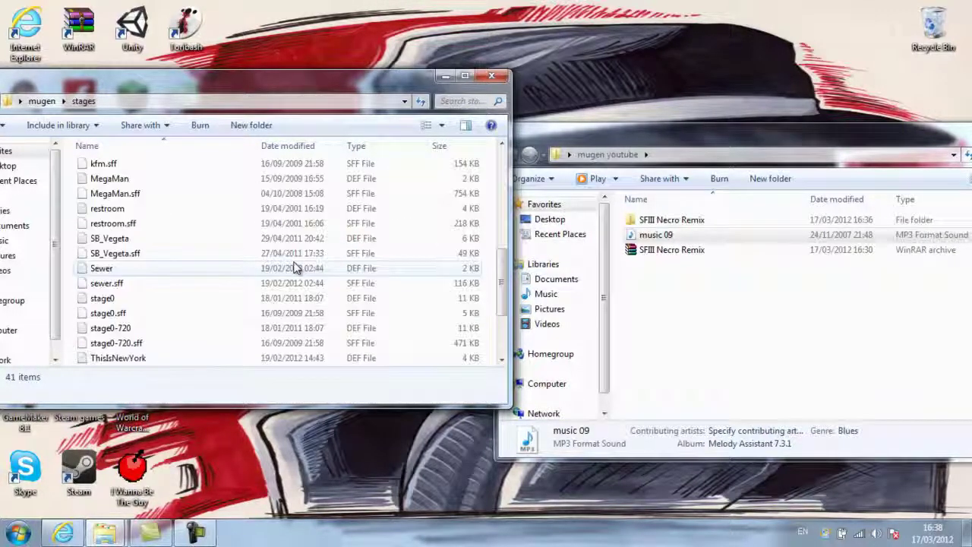
pyautogui.scroll(9, 297, 267)
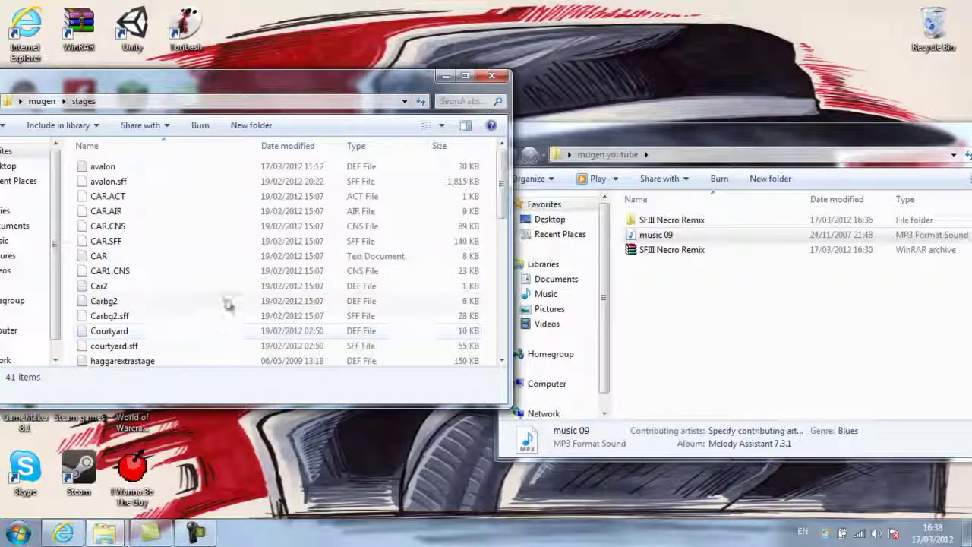
pyautogui.scroll(-2, 228, 303)
pyautogui.scroll(-6, 228, 302)
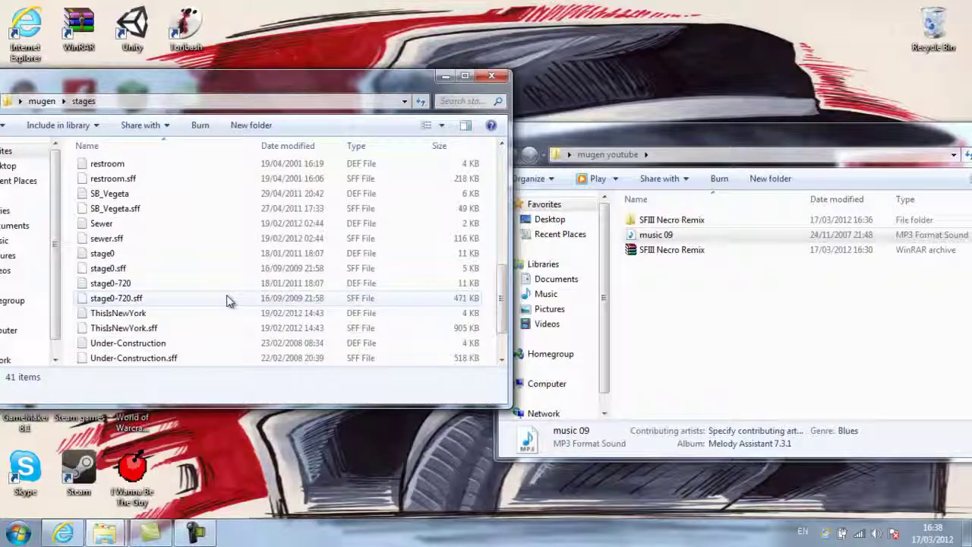
pyautogui.doubleClick(133, 343)
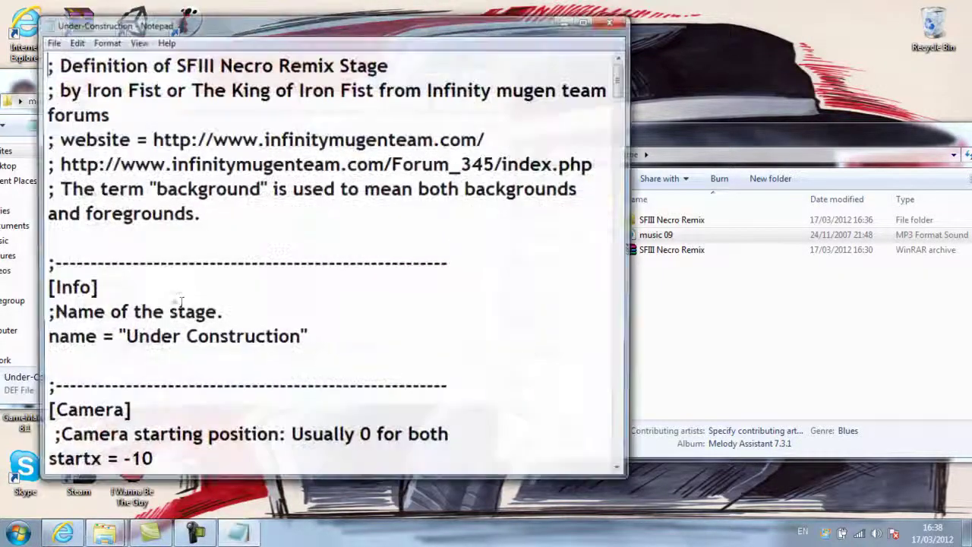
# Step: Set bgmusic in the Music section to sound/music 09.mp3, then save and close the stage file
pyautogui.scroll(-6, 414, 255)
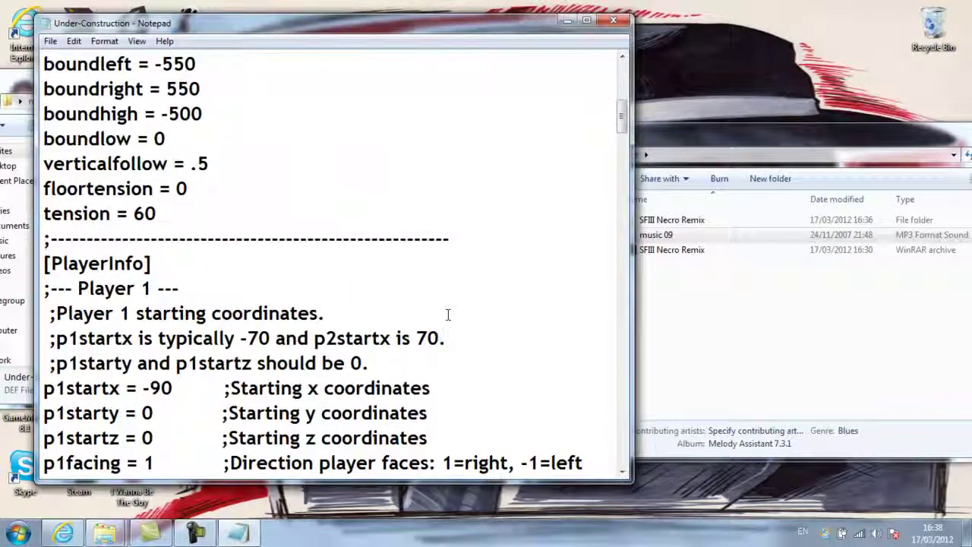
pyautogui.scroll(-11, 309, 228)
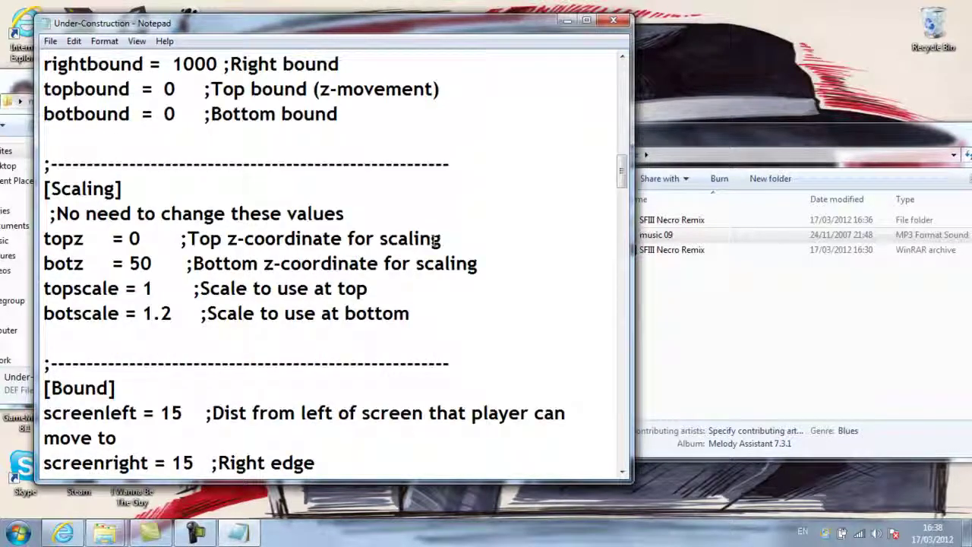
pyautogui.scroll(-8, 434, 238)
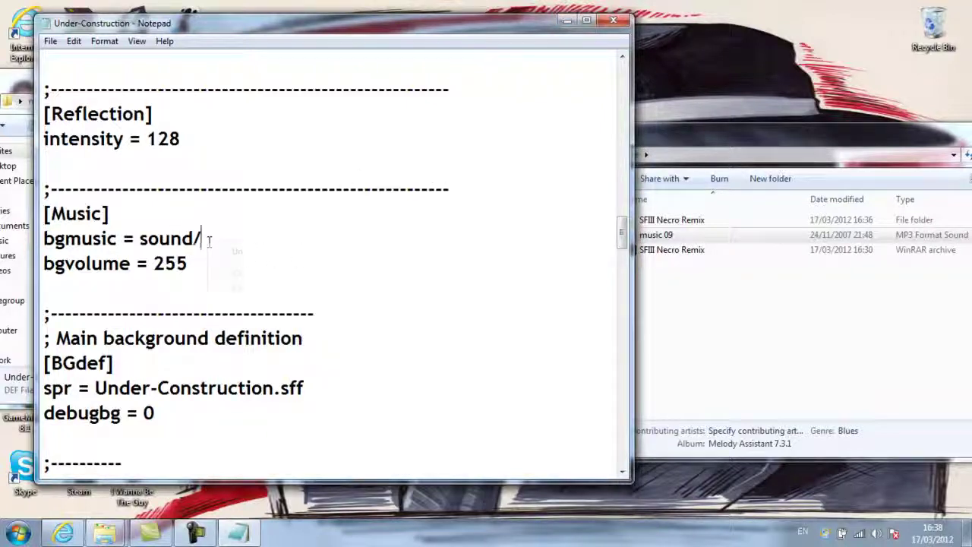
pyautogui.click(241, 304)
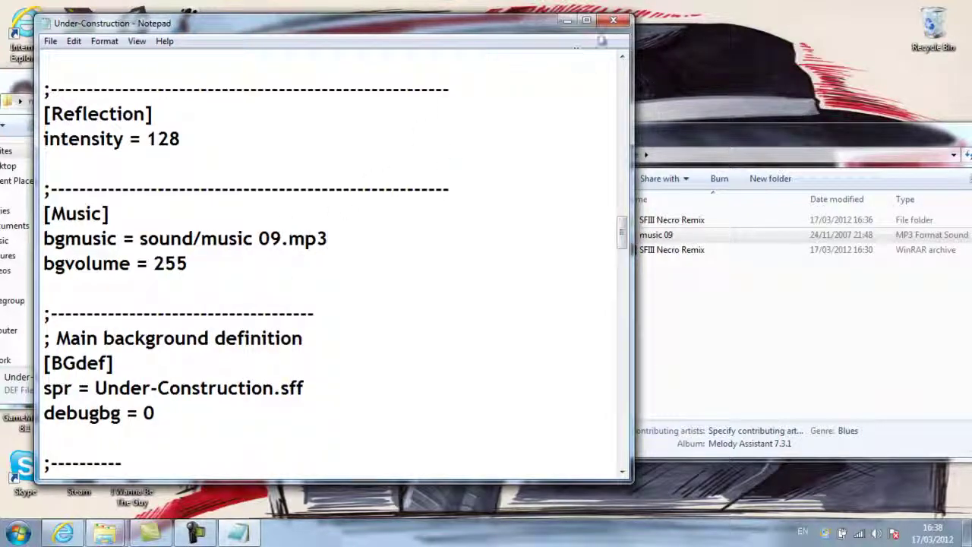
pyautogui.click(613, 20)
pyautogui.click(445, 278)
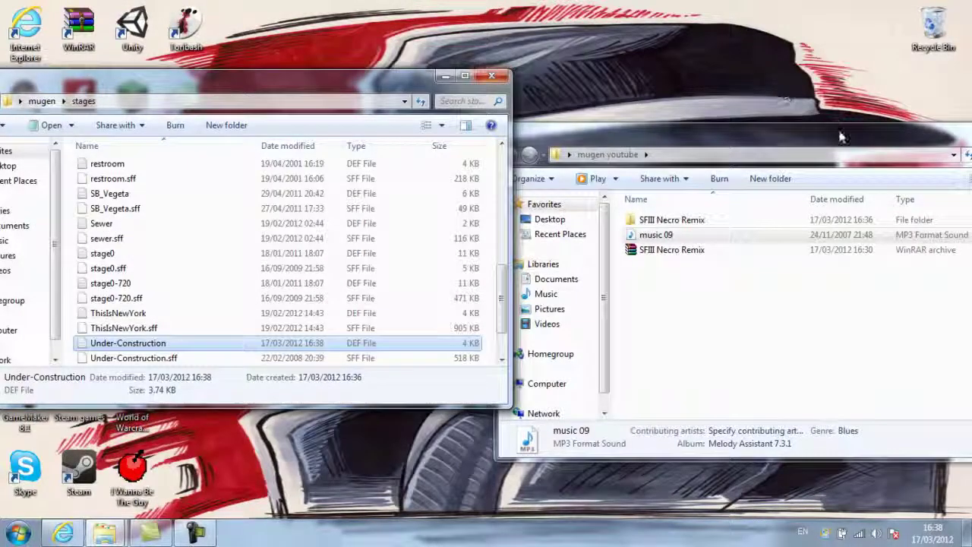
# Step: Close the mugen youtube folder and return to the main mugen folder
pyautogui.moveTo(841, 137); pyautogui.dragTo(731, 136)
pyautogui.click(934, 130)
pyautogui.click(42, 101)
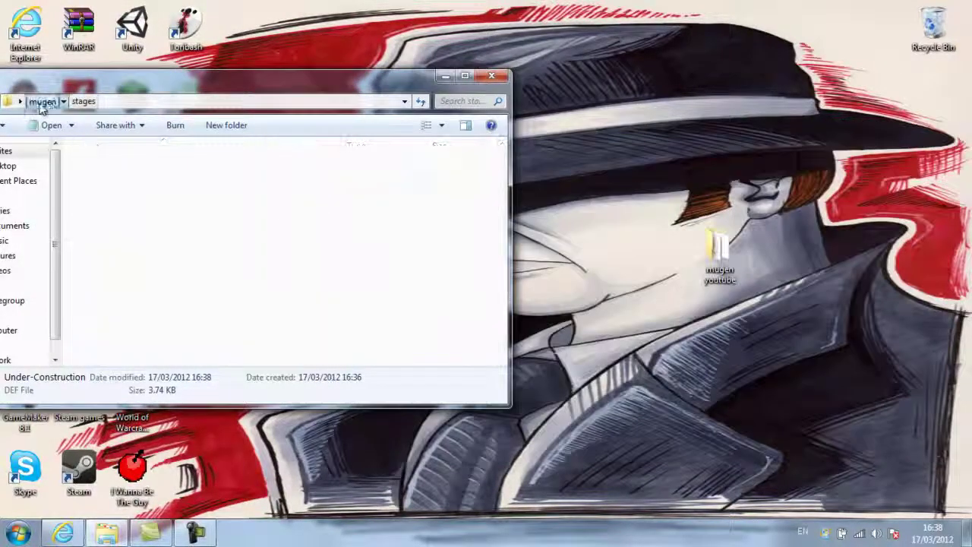
pyautogui.moveTo(325, 96); pyautogui.dragTo(553, 86)
pyautogui.doubleClick(368, 319)
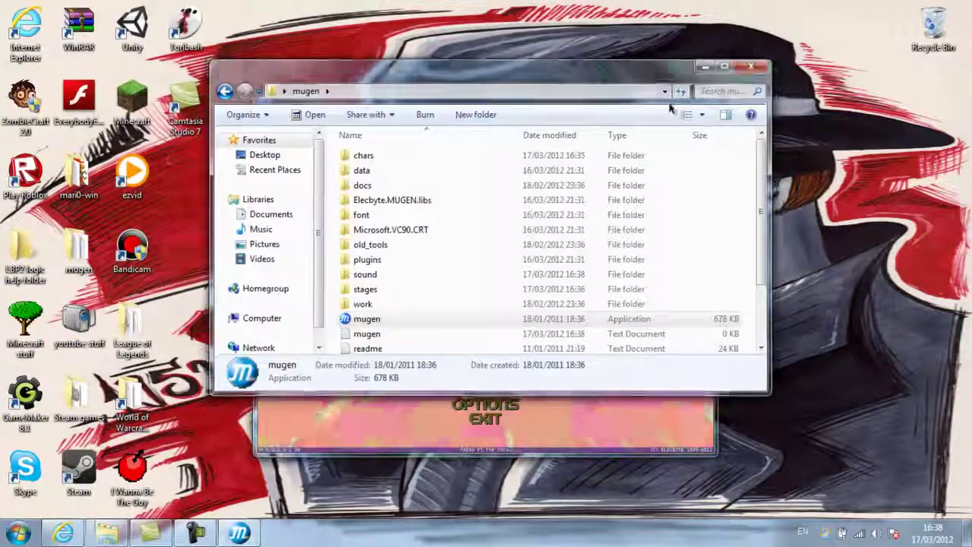
pyautogui.press('Up')
pyautogui.press('Return')
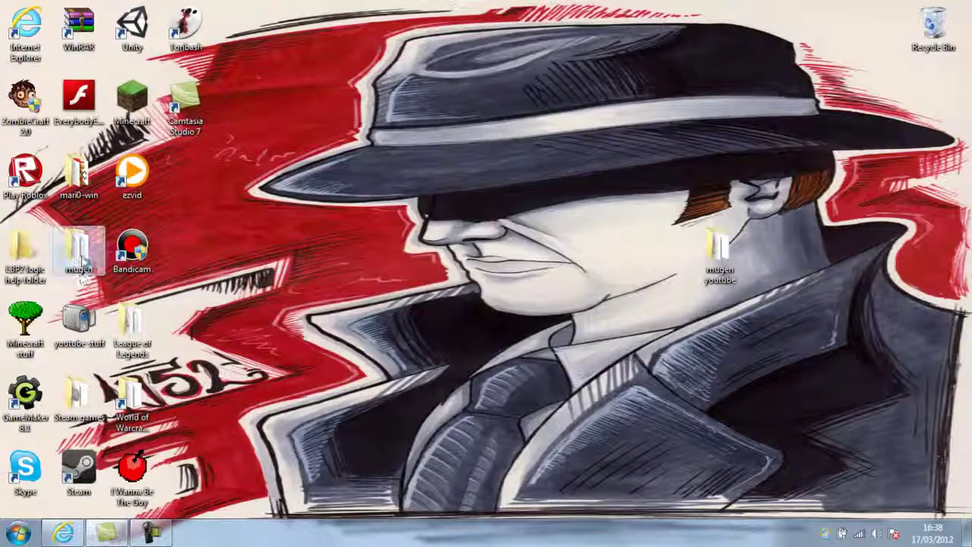
# Step: Launch MUGEN from the mugen folder on the desktop, close the folder and maximize the game window
pyautogui.doubleClick(79, 255)
pyautogui.doubleClick(363, 319)
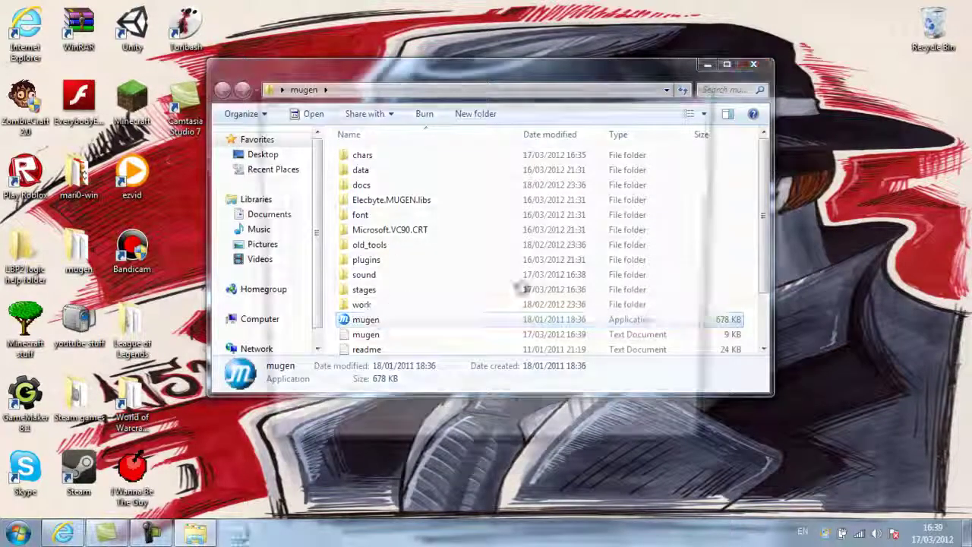
pyautogui.click(764, 67)
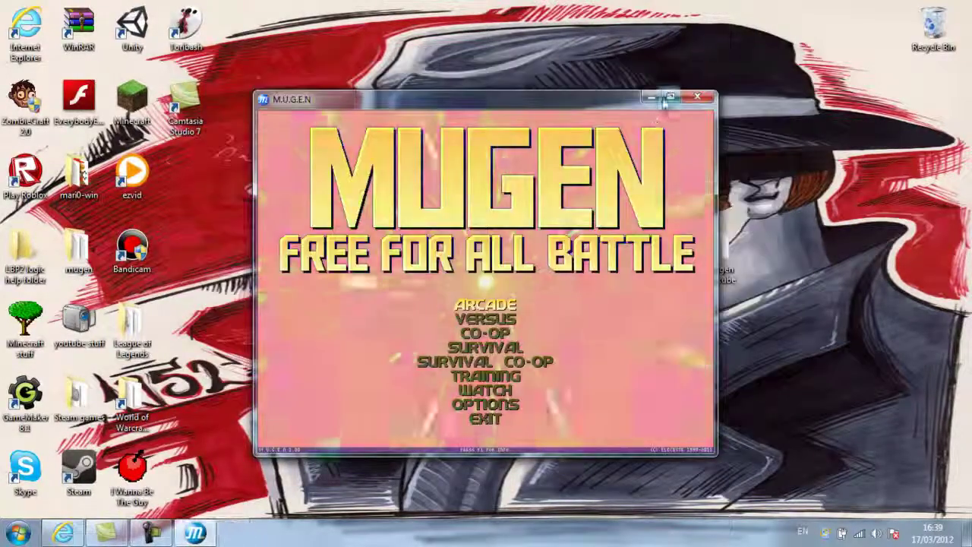
pyautogui.click(671, 97)
pyautogui.press('Down')
pyautogui.press('Down')
pyautogui.press('Down')
pyautogui.press('Down')
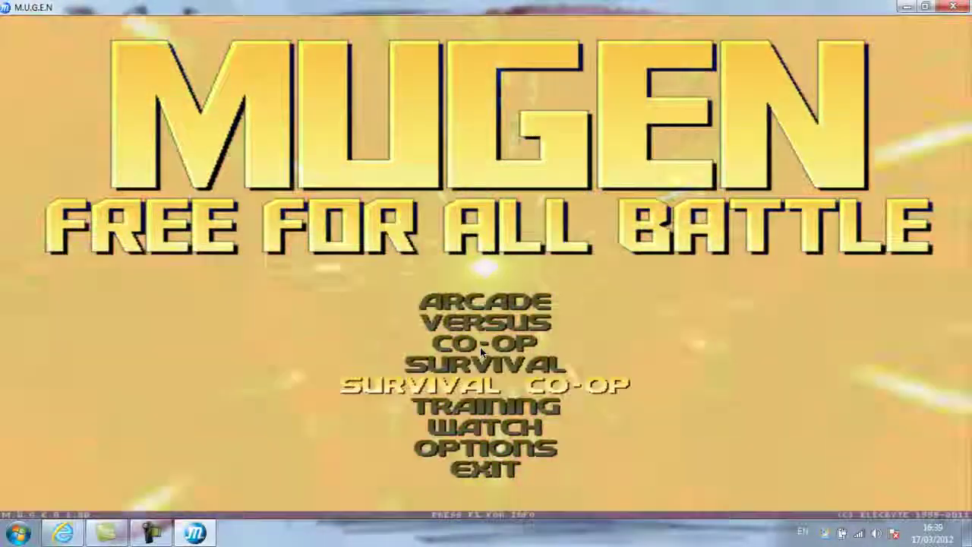
pyautogui.press('Down')
pyautogui.press('Down')
pyautogui.press('Return')
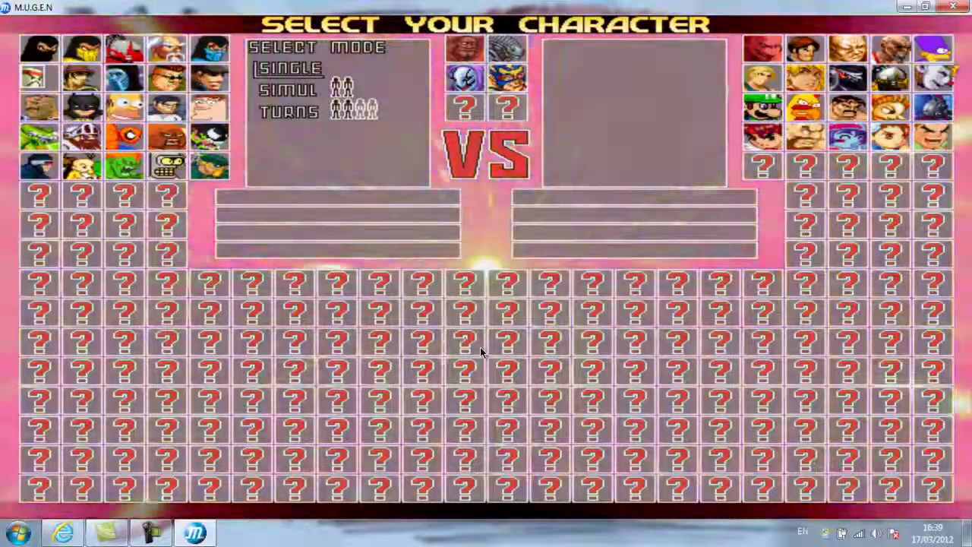
pyautogui.press('Return')
pyautogui.press('Right')
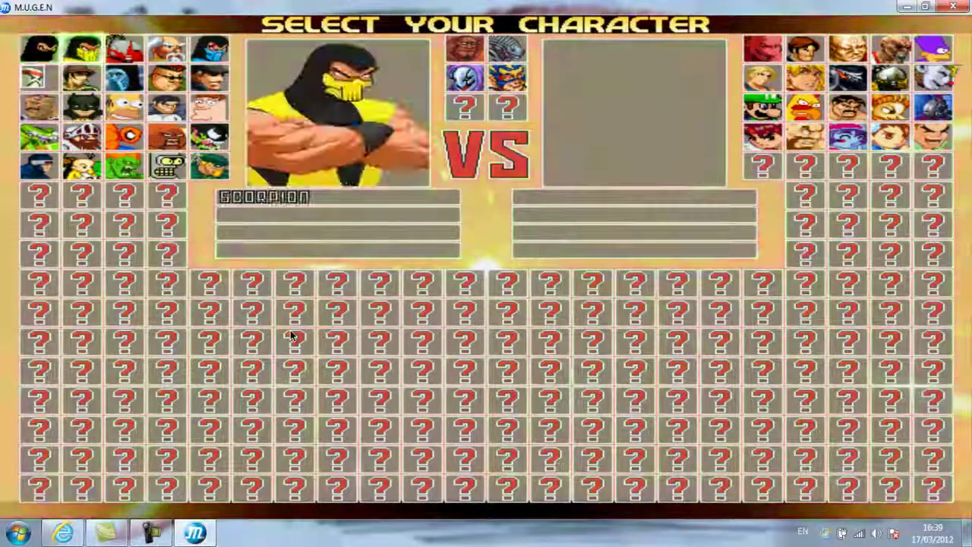
pyautogui.press('Right')
pyautogui.press('Right')
pyautogui.press('Right')
pyautogui.press('Down')
pyautogui.press('Down')
pyautogui.press('Down')
pyautogui.press('Down')
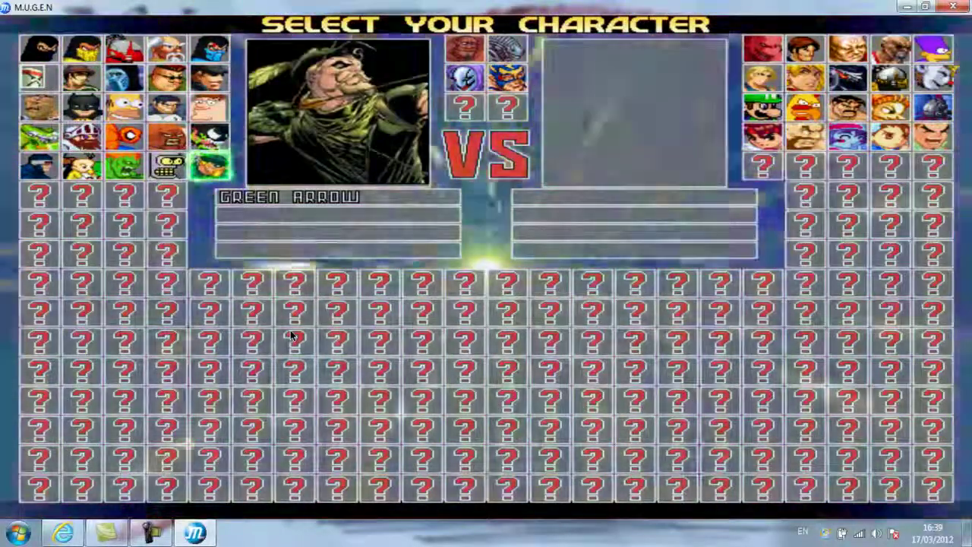
pyautogui.press('Return')
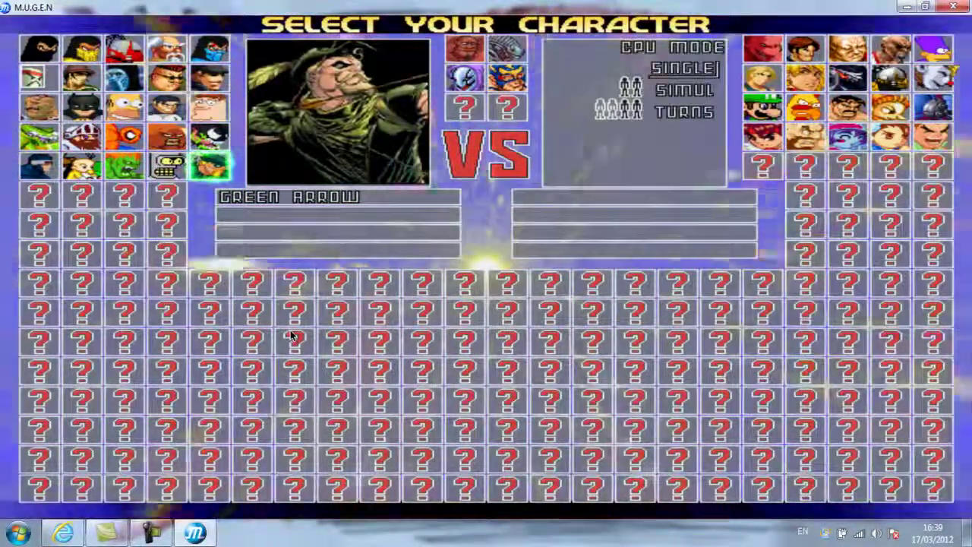
pyautogui.press('Return')
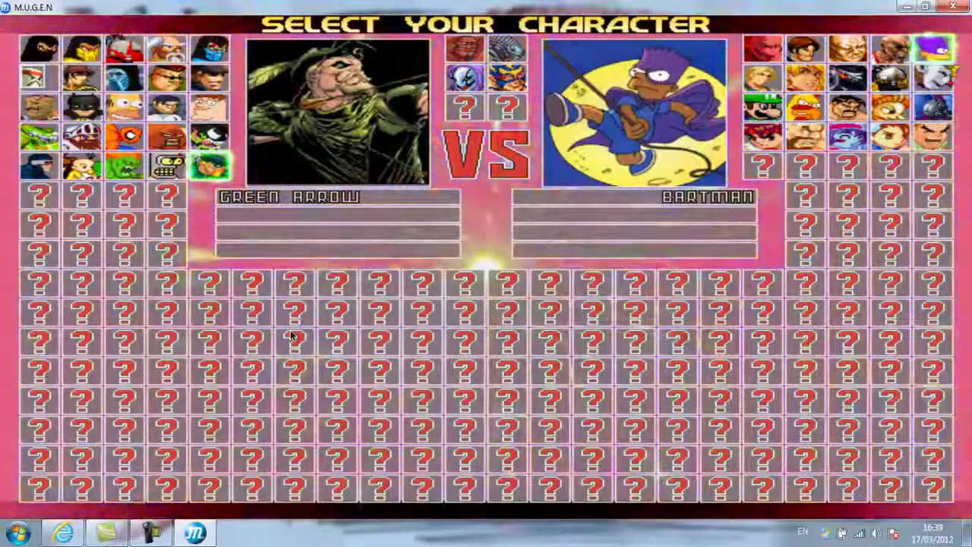
pyautogui.press('Left')
pyautogui.press('Right')
pyautogui.press('Left')
pyautogui.press('Left')
pyautogui.press('Left')
pyautogui.press('Left')
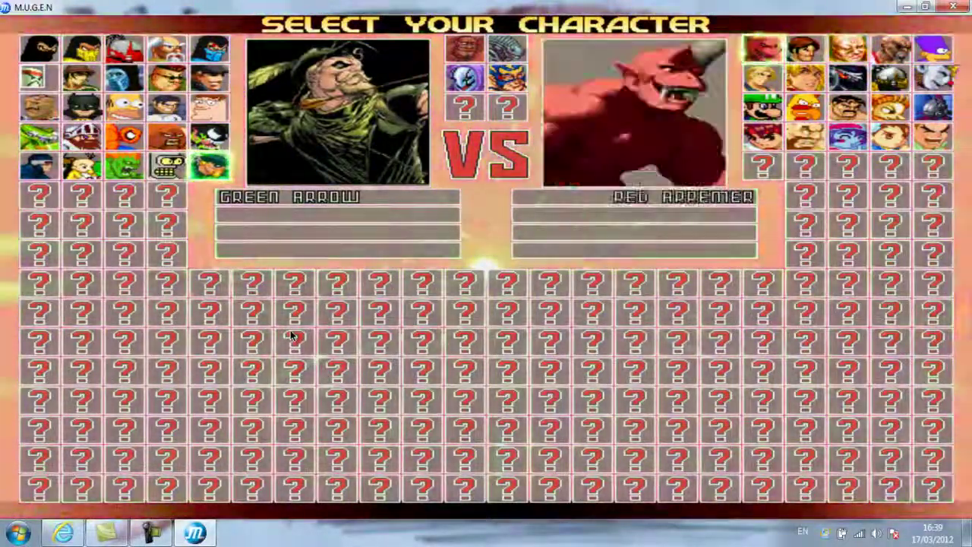
pyautogui.press('Escape')
# Step: Enter Training mode and choose Green Arrow as the first character
pyautogui.press('Return')
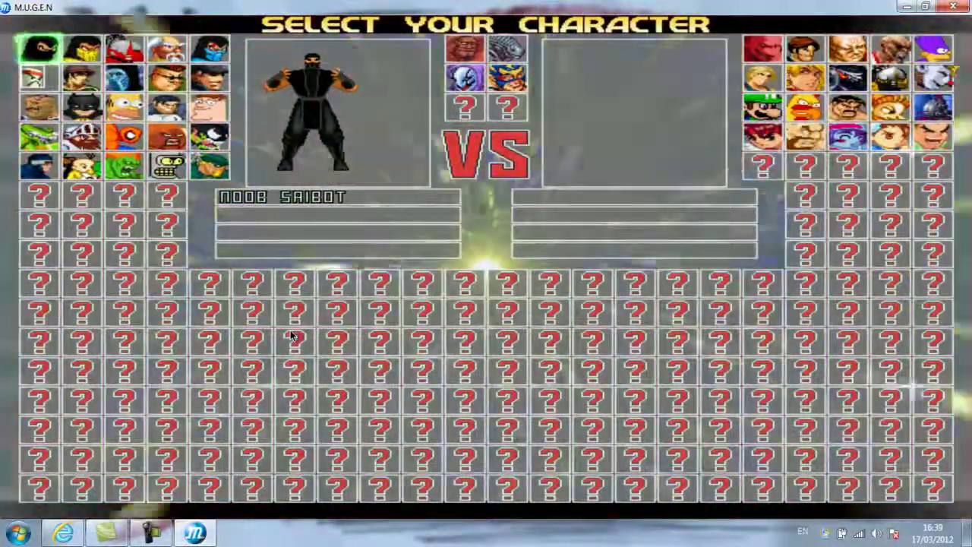
pyautogui.press('Left')
pyautogui.press('Down')
pyautogui.press('Down')
pyautogui.press('Down')
pyautogui.press('Left')
pyautogui.press('Down')
pyautogui.press('Right')
pyautogui.press('Return')
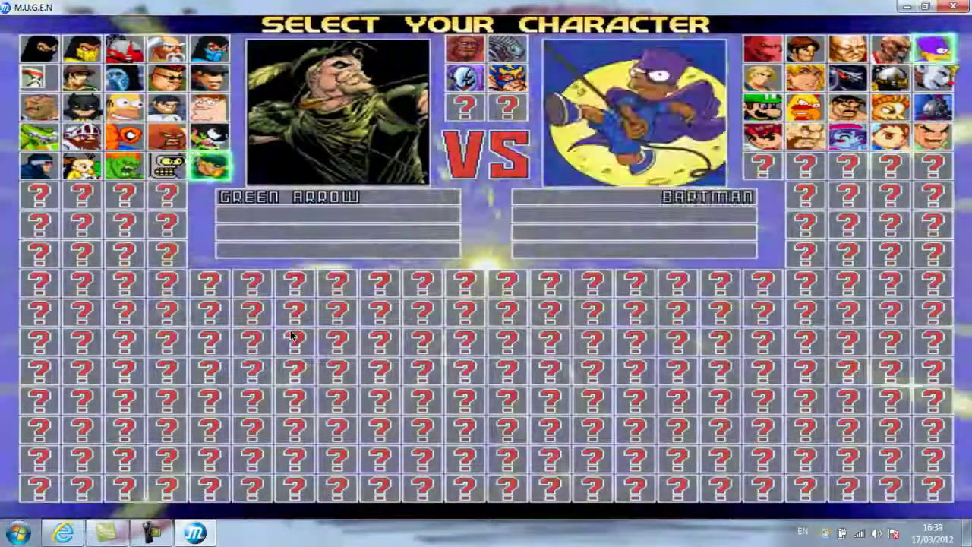
# Step: Choose Venom as the opponent and start the match on the Under Construction stage
pyautogui.press('Down')
pyautogui.press('Left')
pyautogui.press('Down')
pyautogui.press('Left')
pyautogui.press('Left')
pyautogui.press('Left')
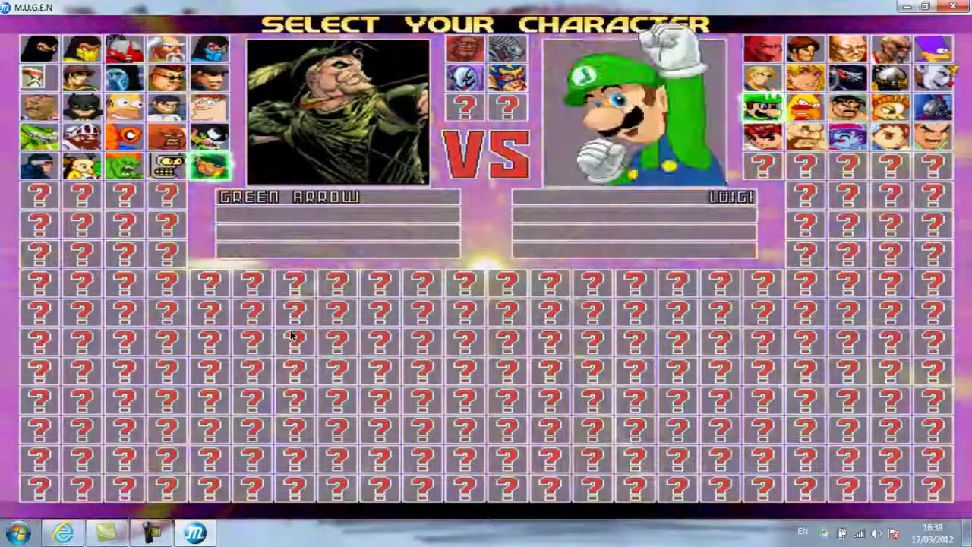
pyautogui.press('Up')
pyautogui.press('Up')
pyautogui.press('Left')
pyautogui.press('Down')
pyautogui.press('Down')
pyautogui.press('Down')
pyautogui.press('Down')
pyautogui.press('Left')
pyautogui.press('Left')
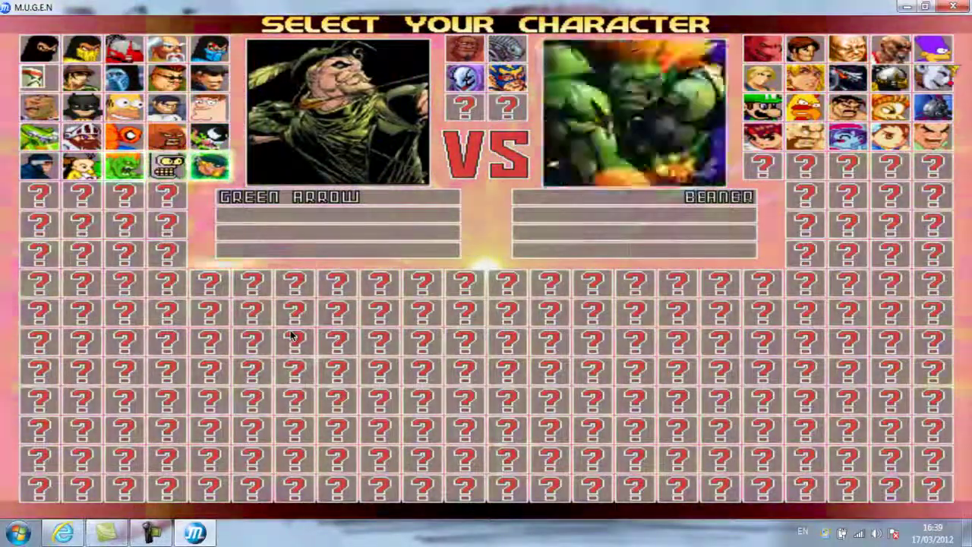
pyautogui.press('Right')
pyautogui.press('Right')
pyautogui.press('Left')
pyautogui.press('Left')
pyautogui.press('Up')
pyautogui.press('Up')
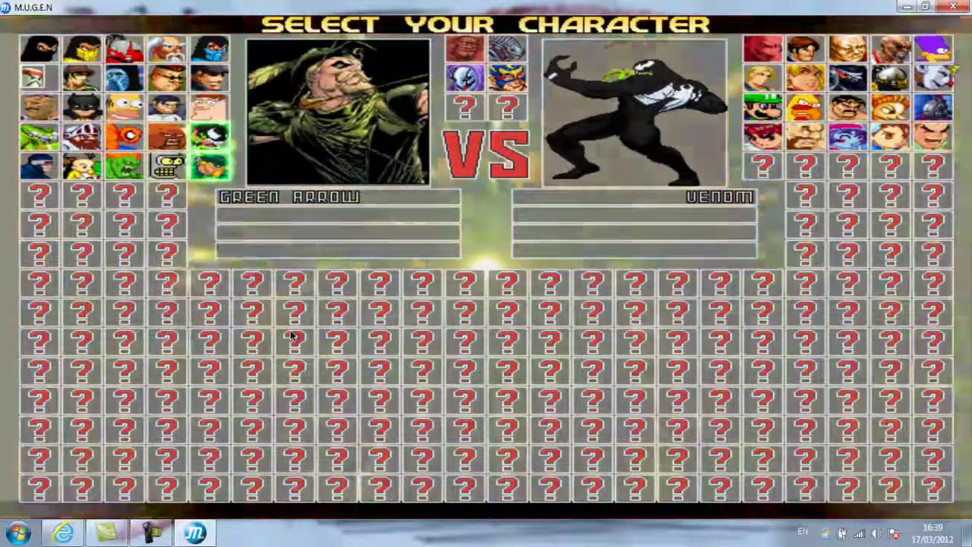
pyautogui.press('Return')
pyautogui.press('Left')
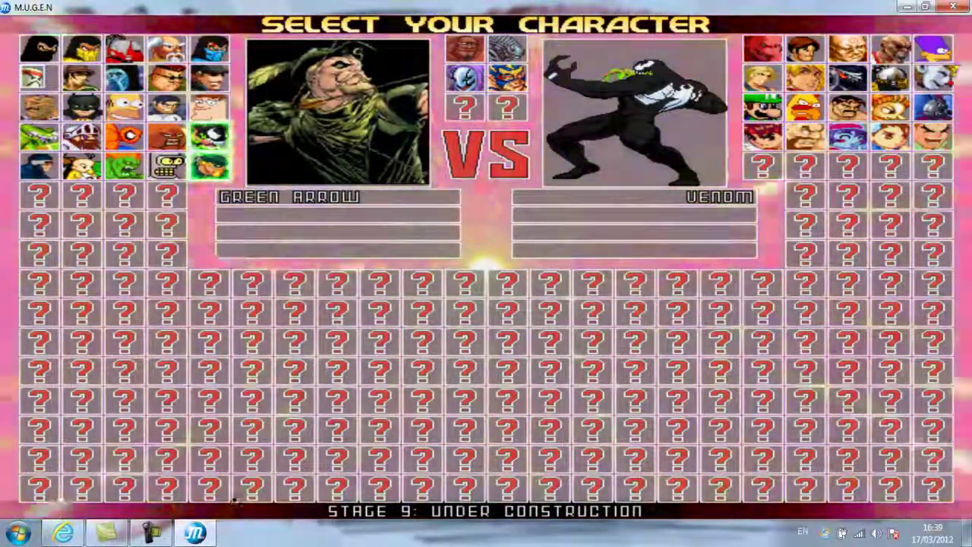
pyautogui.press('Return')
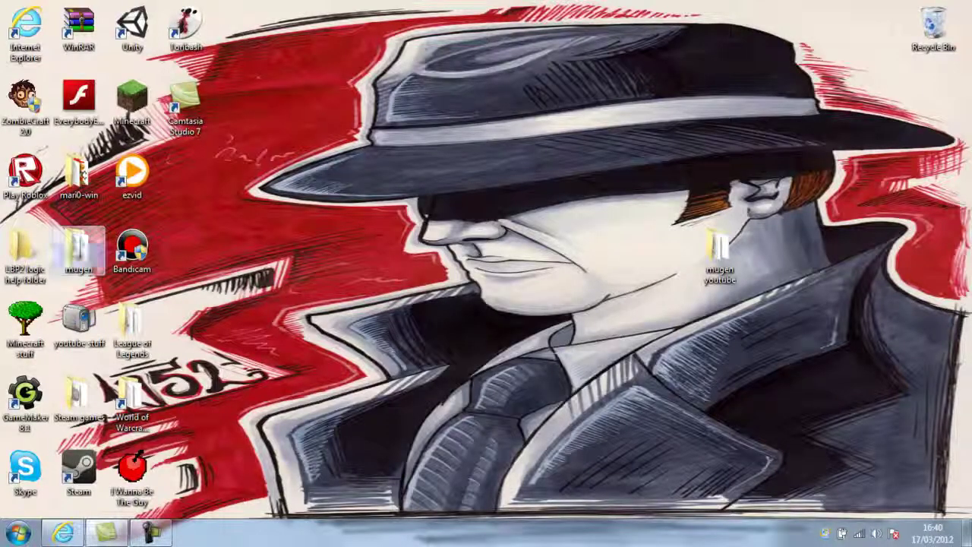
# Step: Reopen the Under-Construction DEF file from the stages folder inside the mugen folder
pyautogui.doubleClick(79, 249)
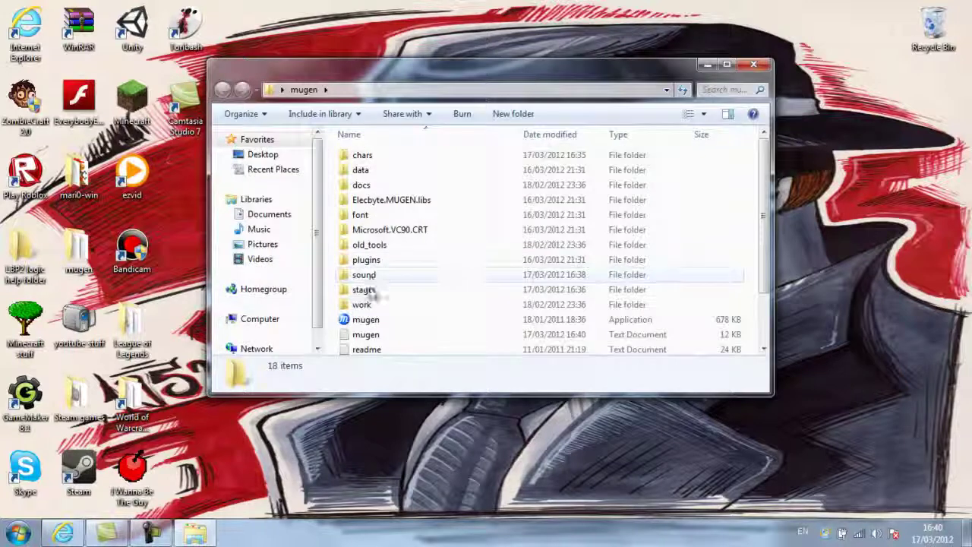
pyautogui.doubleClick(367, 293)
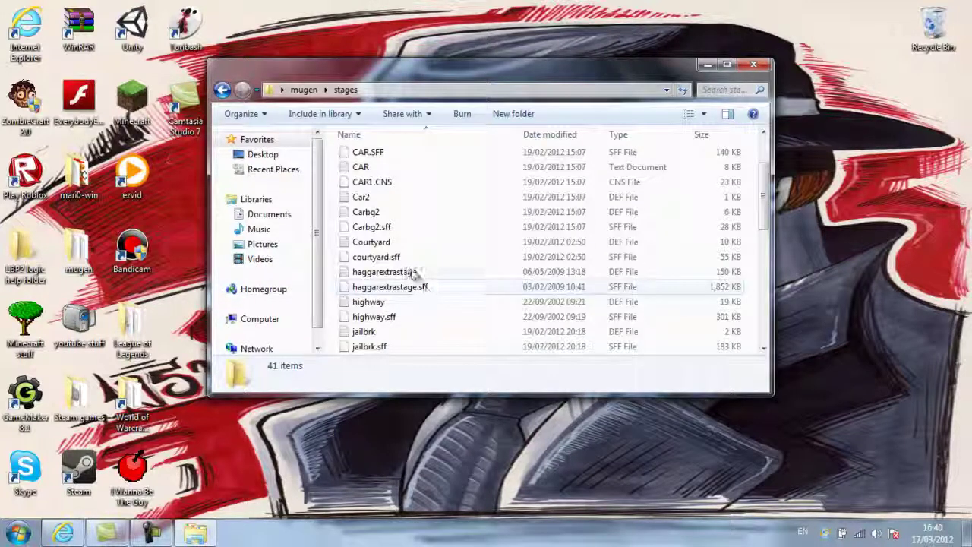
pyautogui.scroll(-9, 414, 274)
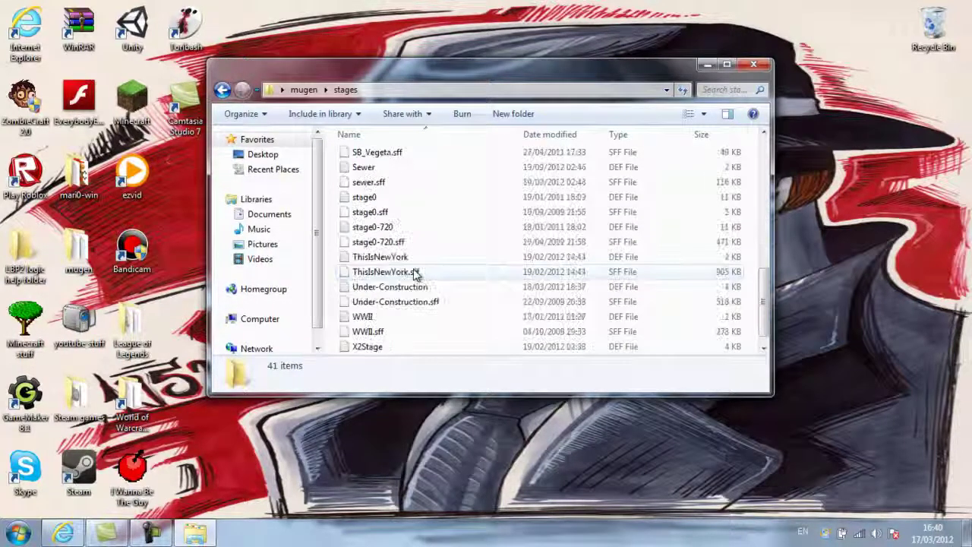
pyautogui.doubleClick(415, 286)
# Step: Set bgvolume in the Music section to 650, then save and close the stage file
pyautogui.scroll(-15, 456, 274)
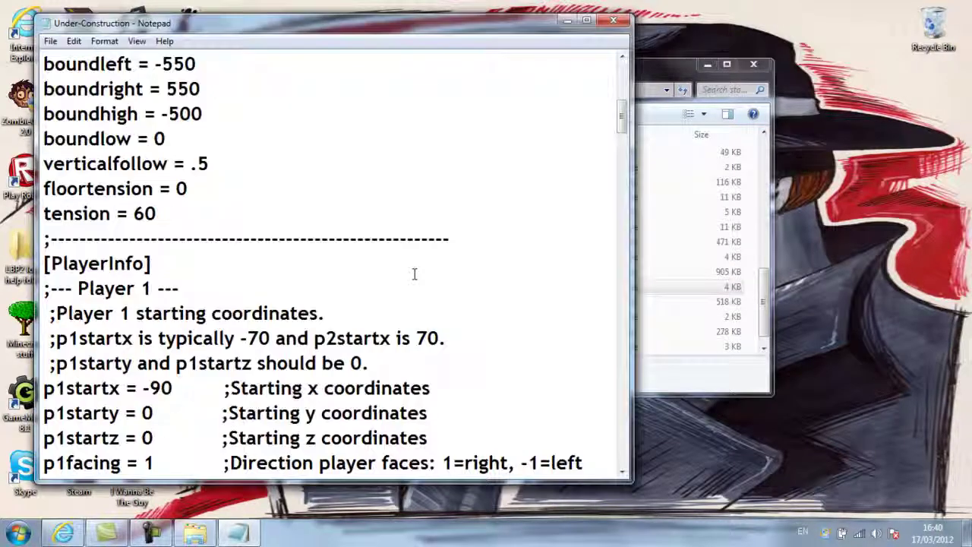
pyautogui.scroll(-10, 415, 273)
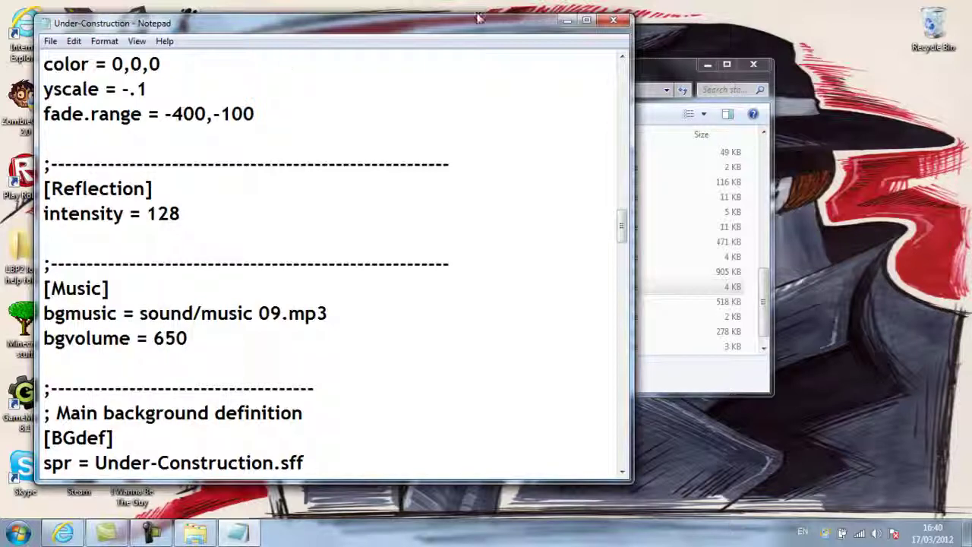
pyautogui.click(619, 25)
pyautogui.click(451, 274)
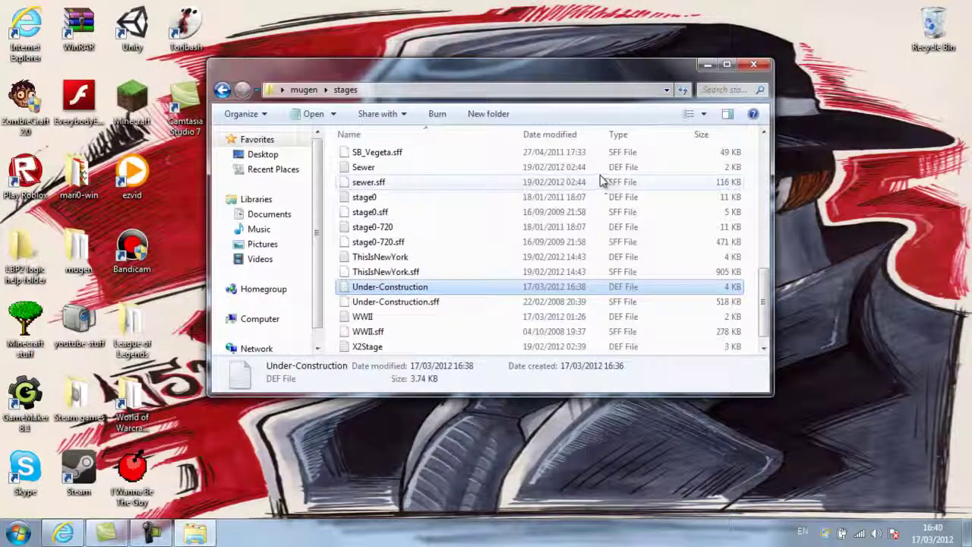
# Step: Go back to the main mugen folder, launch MUGEN and maximize its window
pyautogui.press('BackSpace')
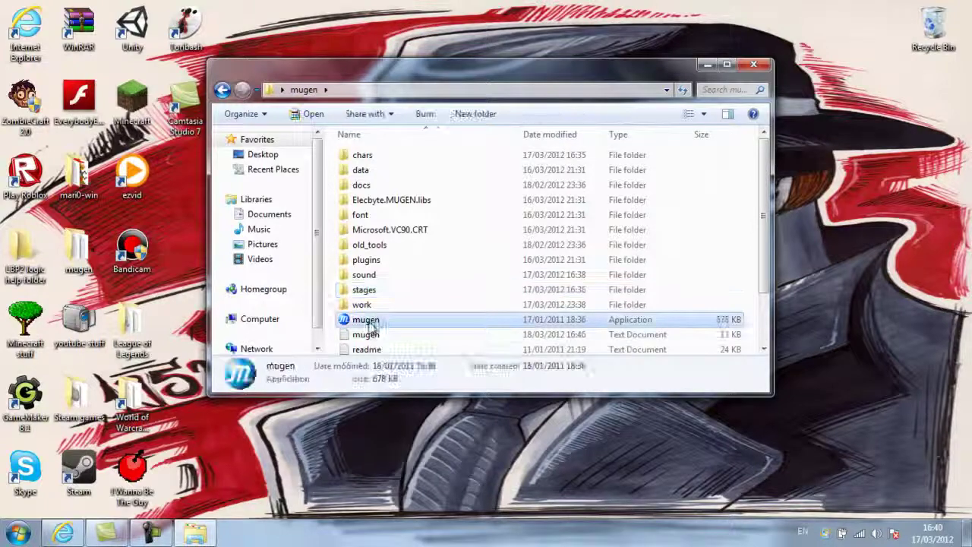
pyautogui.doubleClick(367, 320)
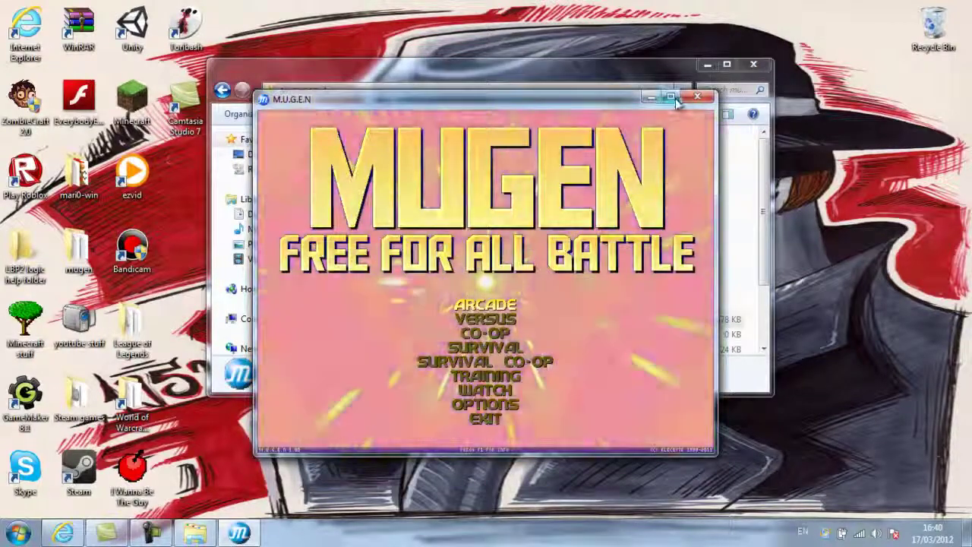
pyautogui.click(671, 96)
# Step: Enter Training mode from the game's title screen
pyautogui.press('Down')
pyautogui.press('Down')
pyautogui.press('Down')
pyautogui.press('Down')
pyautogui.press('Down')
pyautogui.press('Down')
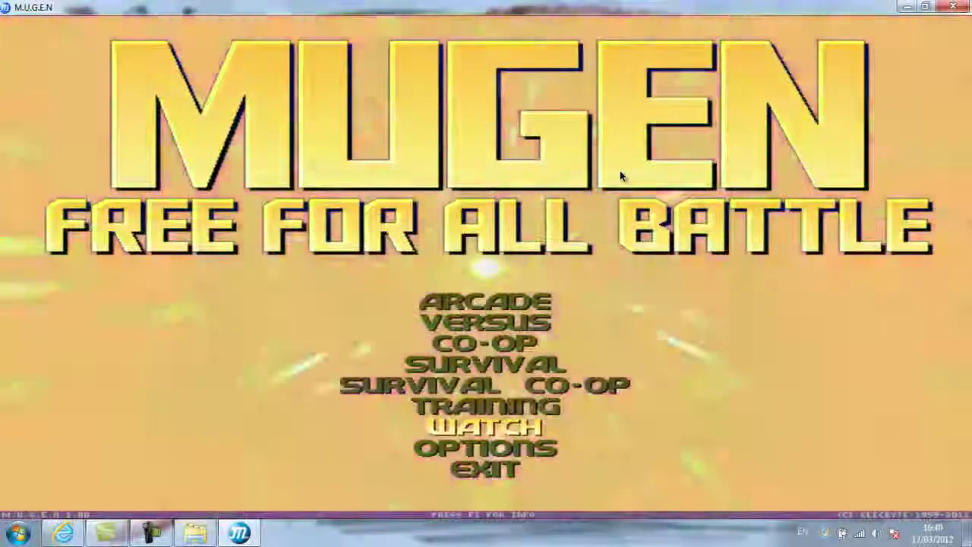
pyautogui.press('Up')
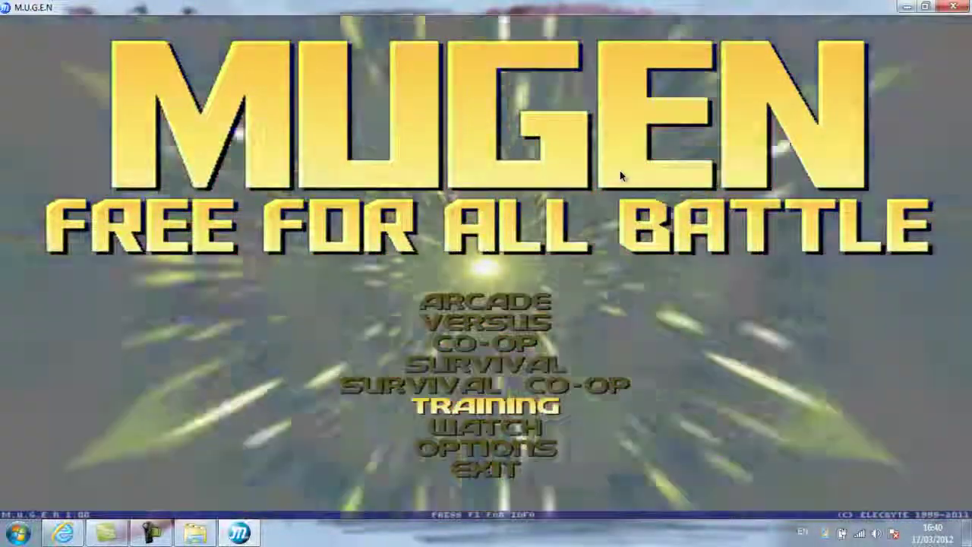
pyautogui.press('Return')
# Step: Choose Green Arrow as the player's character on the character select screen
pyautogui.press('Right')
pyautogui.press('Down')
pyautogui.press('Down')
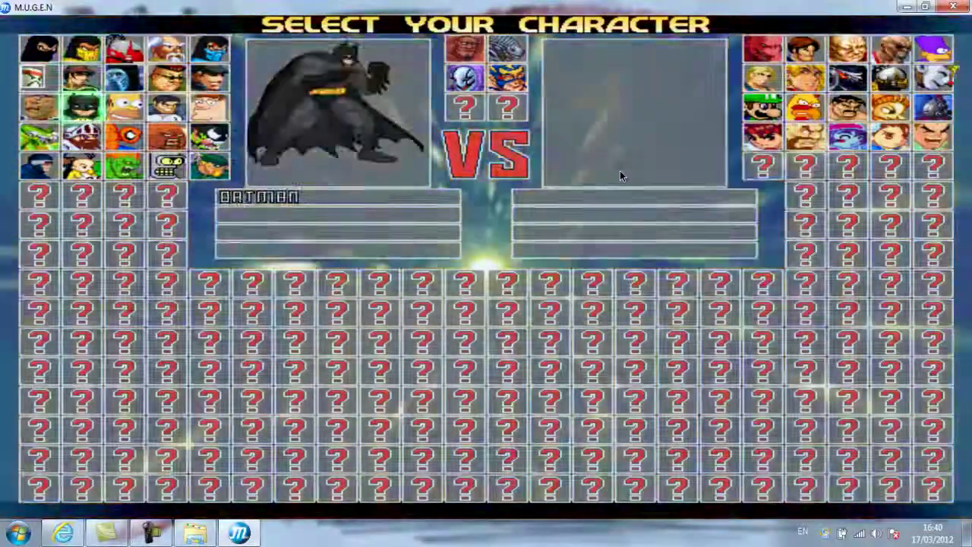
pyautogui.press('Down')
pyautogui.press('Down')
pyautogui.press('Down')
pyautogui.press('Right')
pyautogui.press('Return')
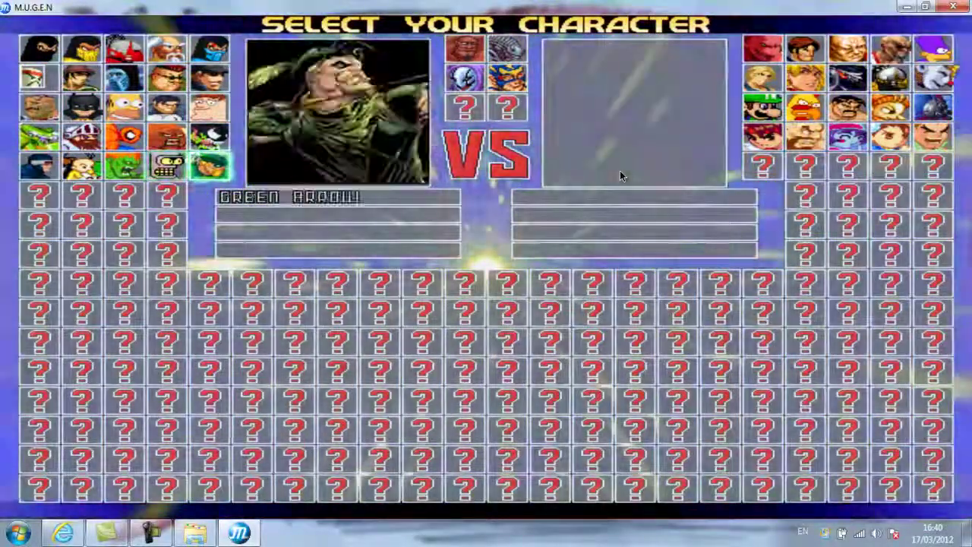
# Step: Choose Haggar as the training opponent and start the match on the newly added construction stage instead of a random one
pyautogui.press('Left')
pyautogui.press('Down')
pyautogui.press('Left')
pyautogui.press('Left')
pyautogui.press('Left')
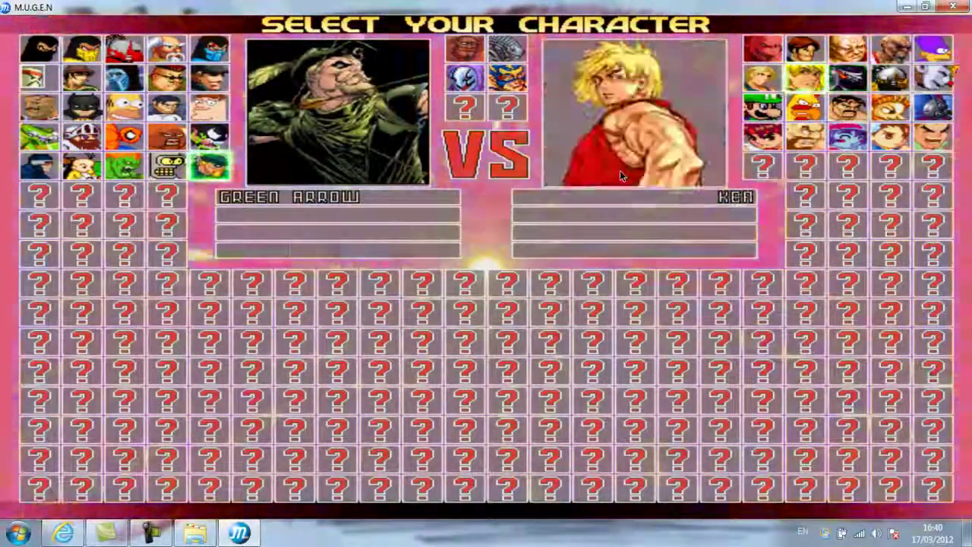
pyautogui.press('Down')
pyautogui.press('Right')
pyautogui.press('Right')
pyautogui.press('Return')
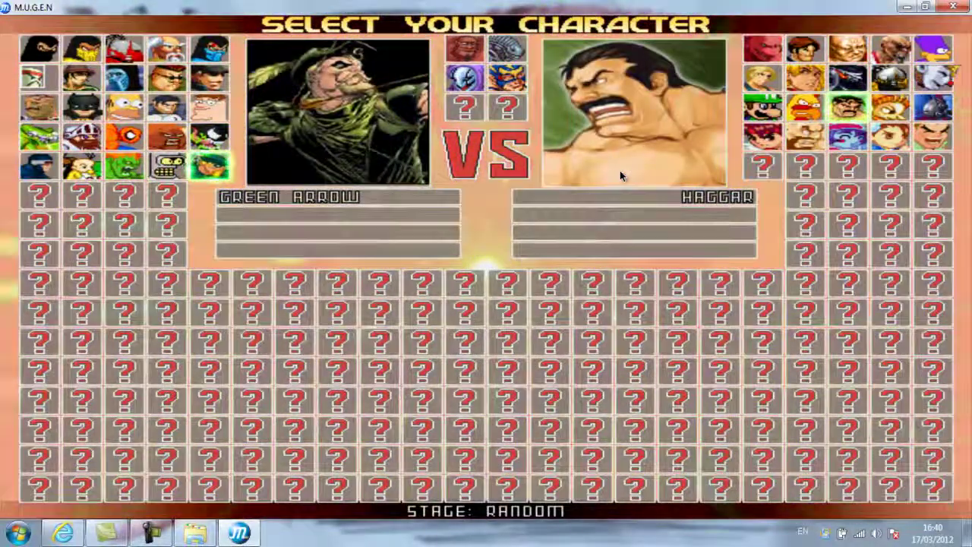
pyautogui.press('Left')
pyautogui.press('Return')
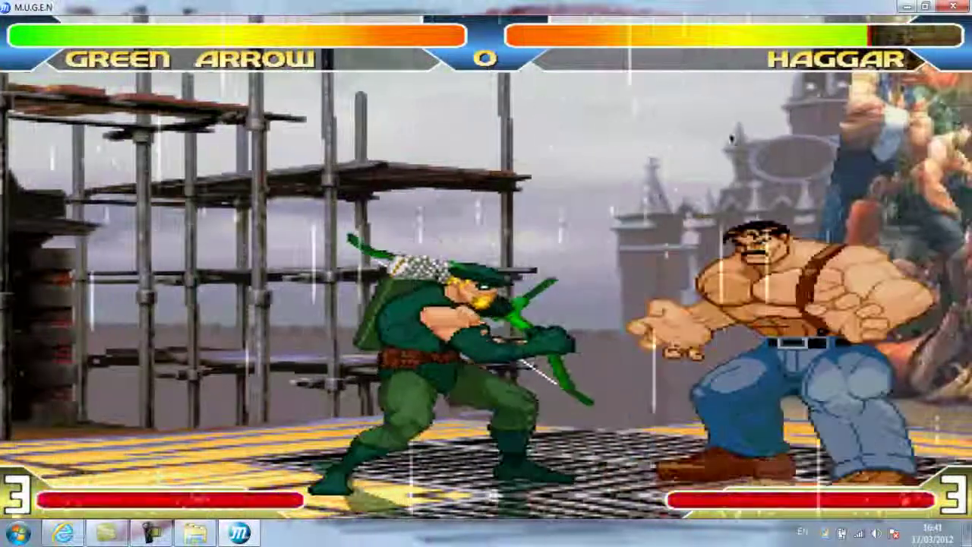
# Step: Leave the character select screen and open Options from the game's title screen
pyautogui.click(156, 532)
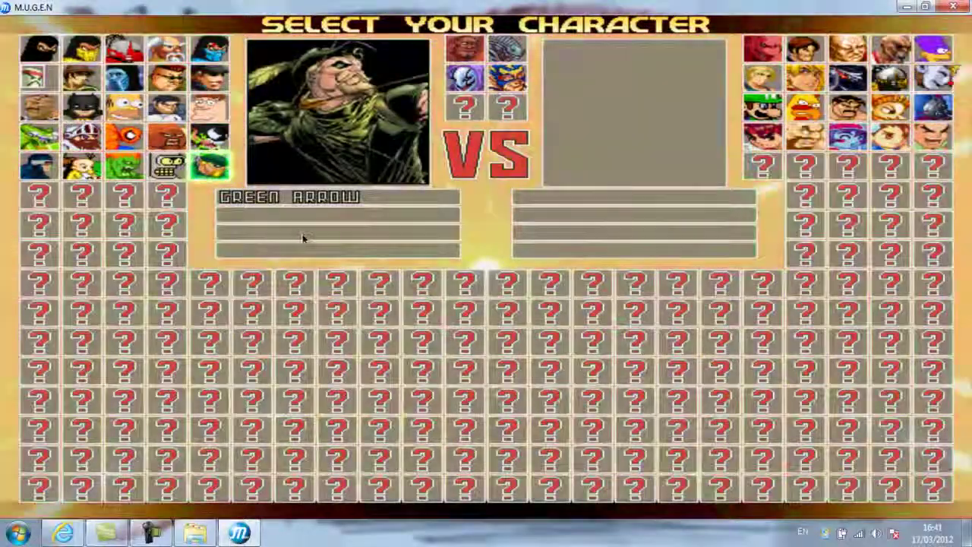
pyautogui.press('Escape')
pyautogui.press('Down')
pyautogui.press('Down')
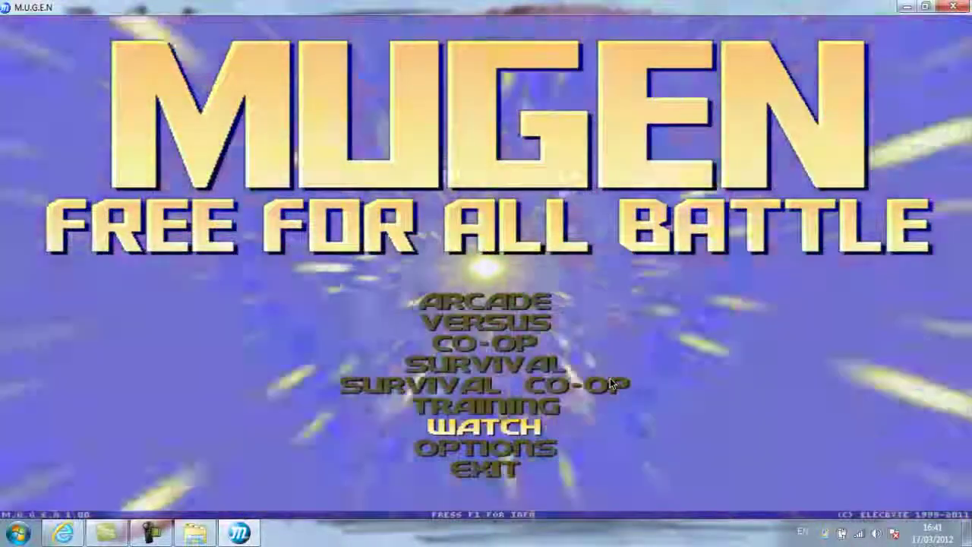
pyautogui.press('Return')
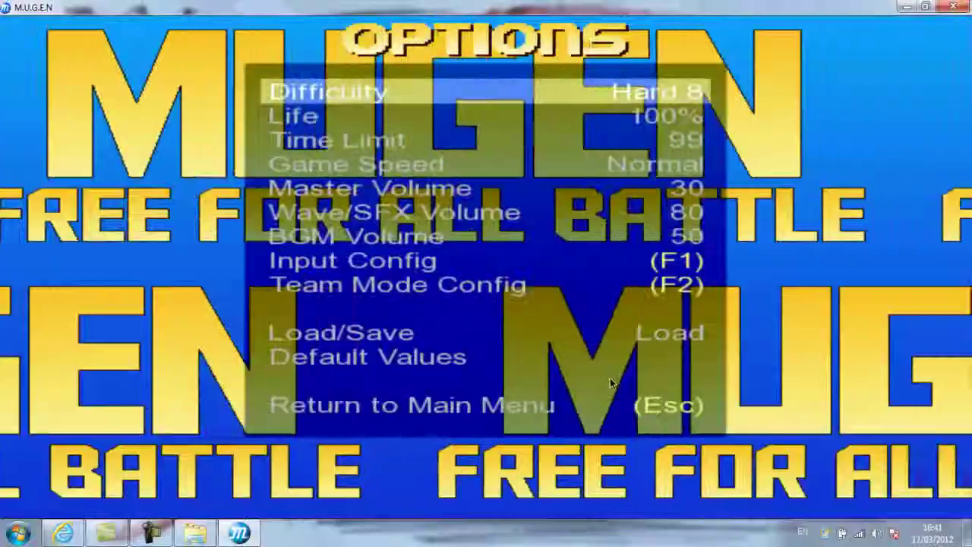
# Step: Lower the game's Difficulty option to Hard 7
pyautogui.press('Left')
pyautogui.press('Left')
pyautogui.press('Left')
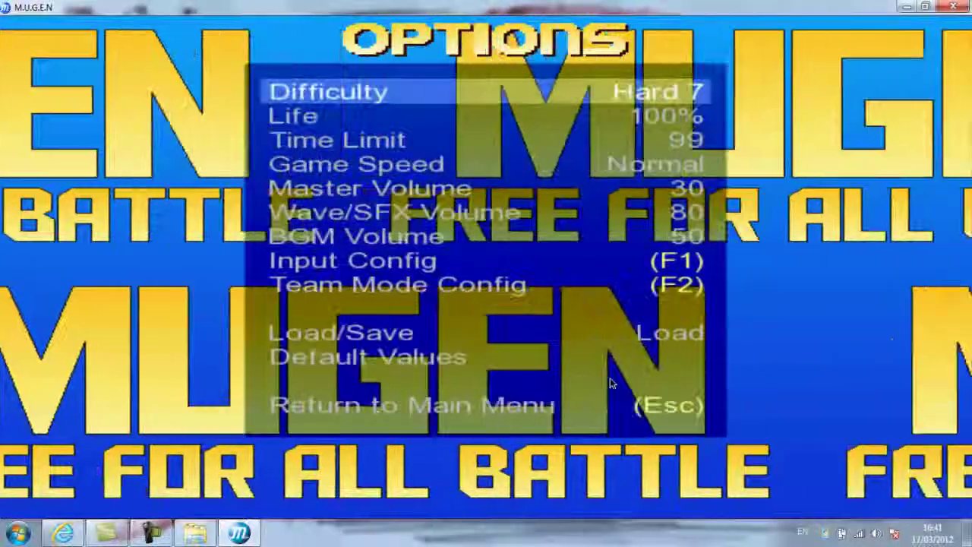